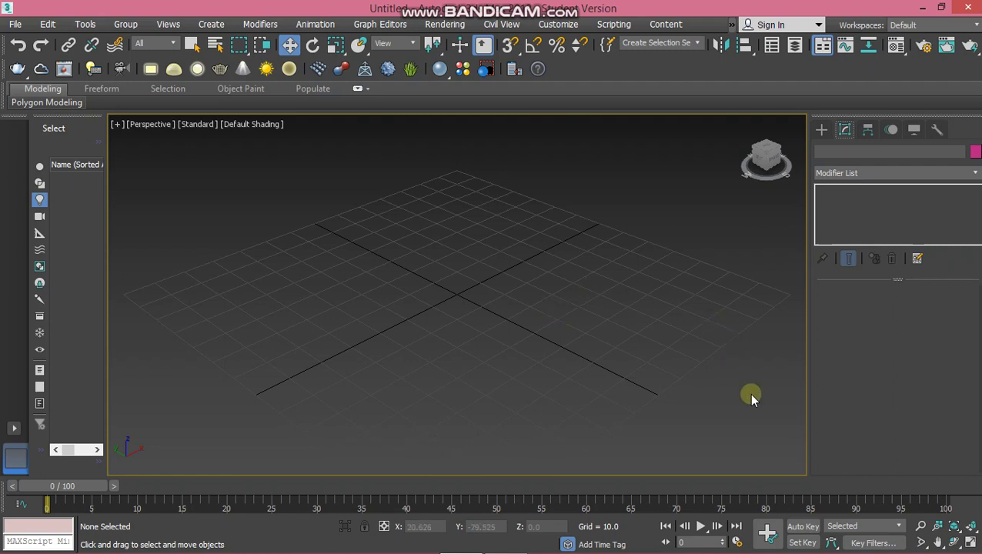
- Draw a large rectangle, Rectangle001, around the grid centre in the Top view
key(t)
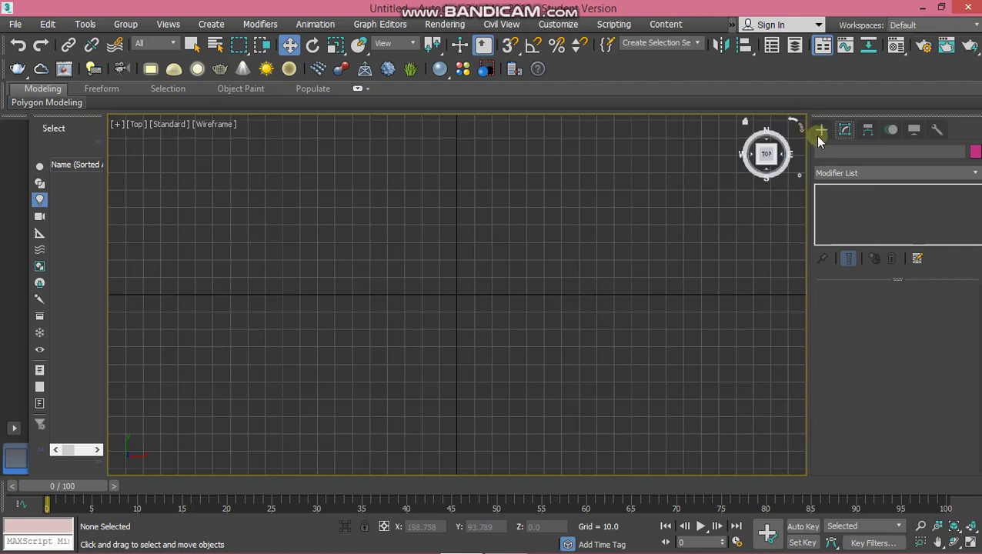
click(821, 130)
click(930, 230)
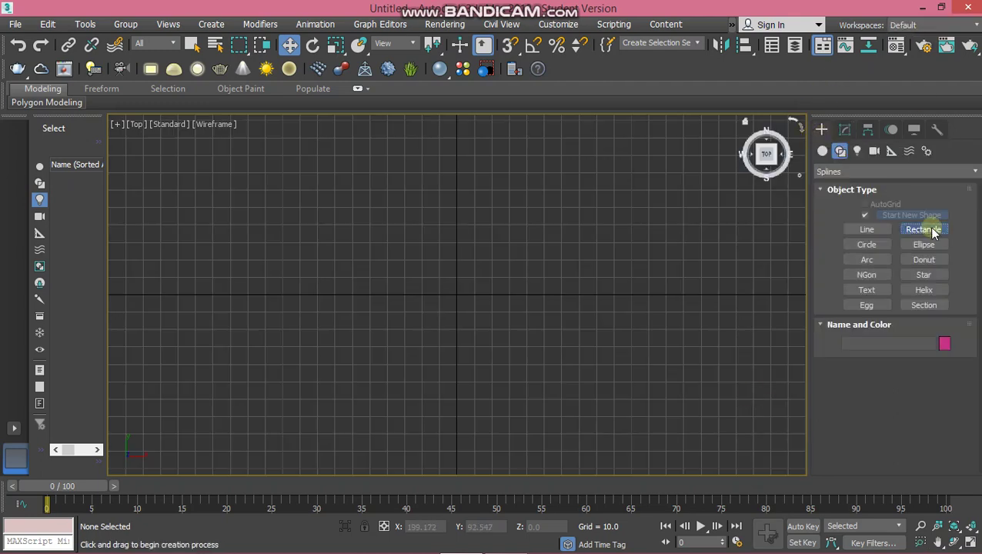
mouse_move(243, 147)
mouse_down()
mouse_move(495, 367)
mouse_move(687, 448)
mouse_up()
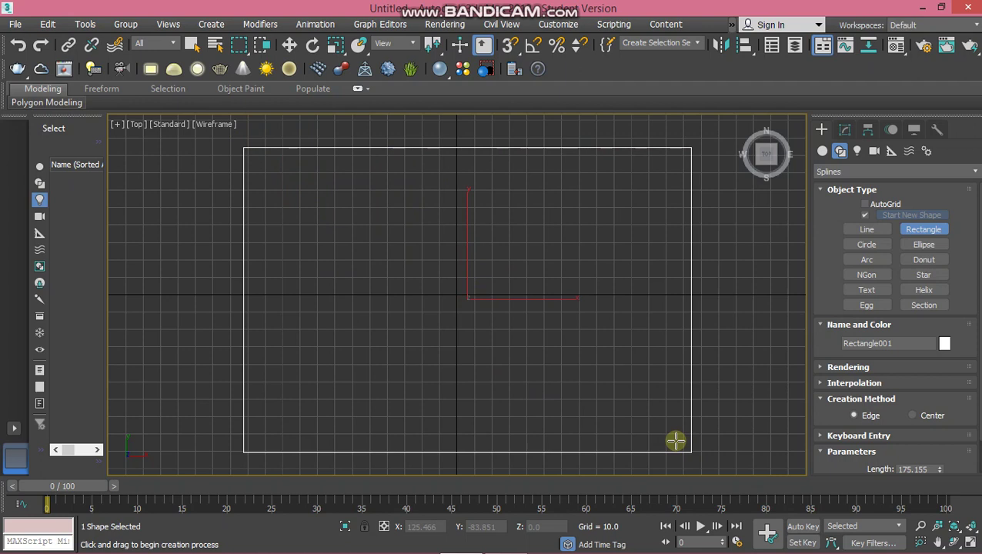
- Convert Rectangle001 to an Editable Spline
key(w)
right_click(671, 297)
mouse_move(743, 438)
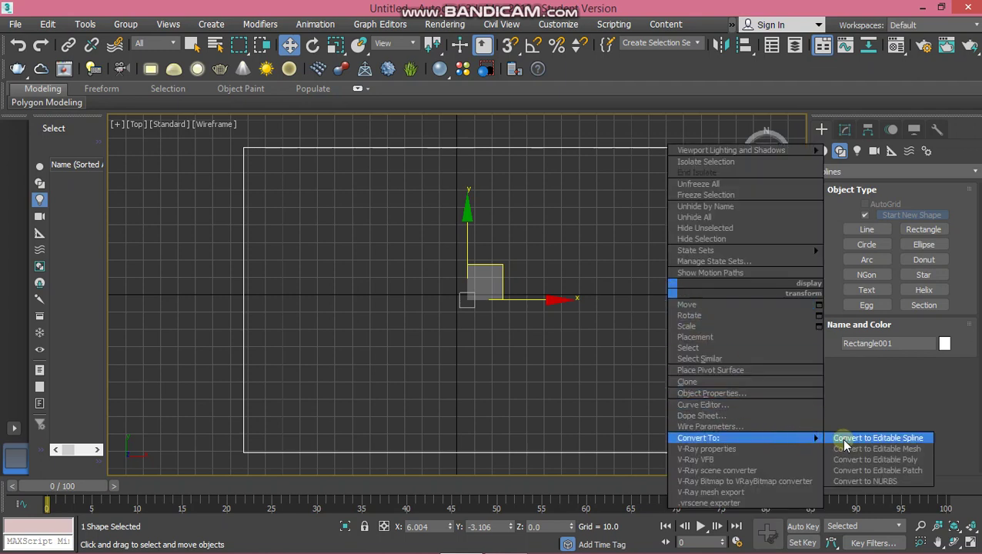
click(845, 440)
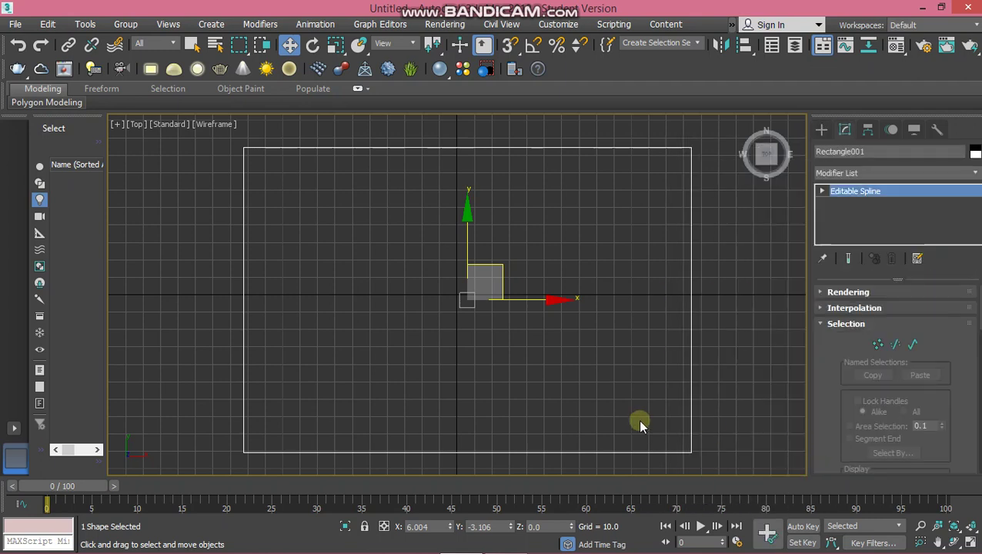
- In the Front view, start a profile line right of the rectangle with a vertical edge and short top edge
key(f)
middle_drag(608, 383, 585, 379)
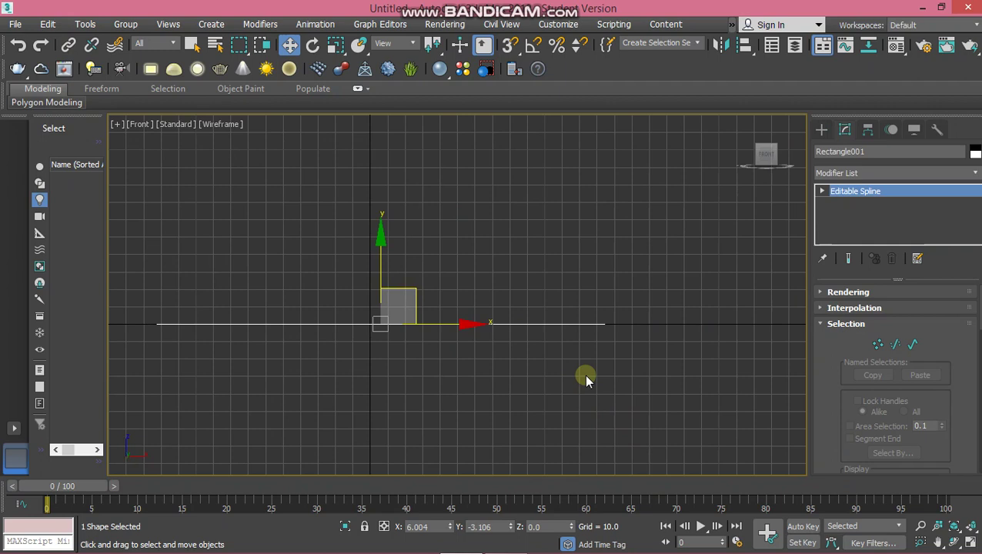
middle_drag(585, 374, 584, 386)
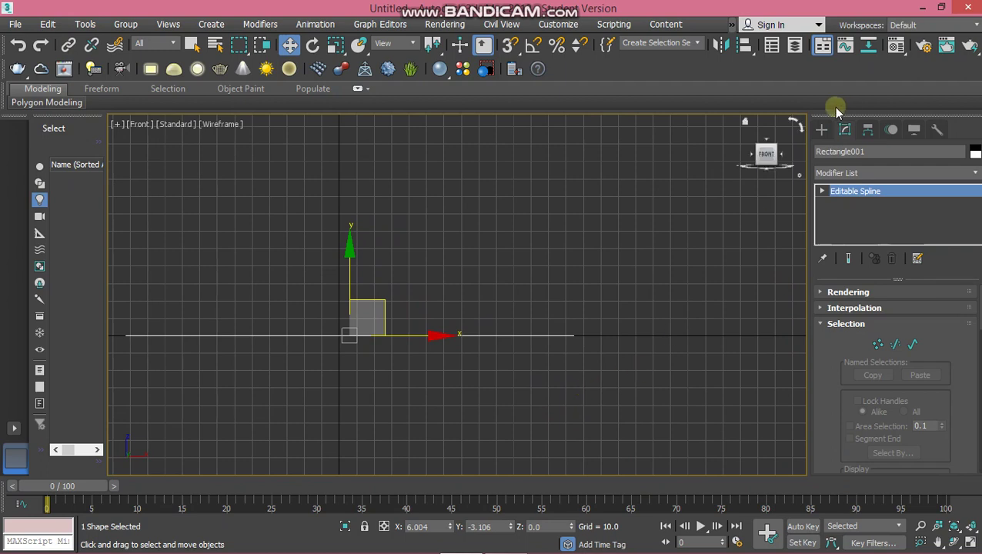
click(821, 130)
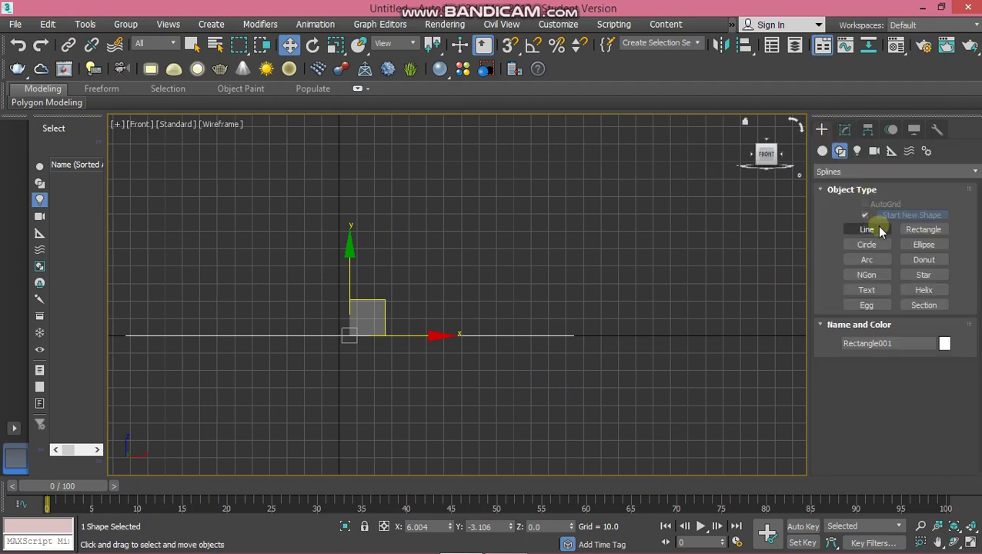
click(868, 229)
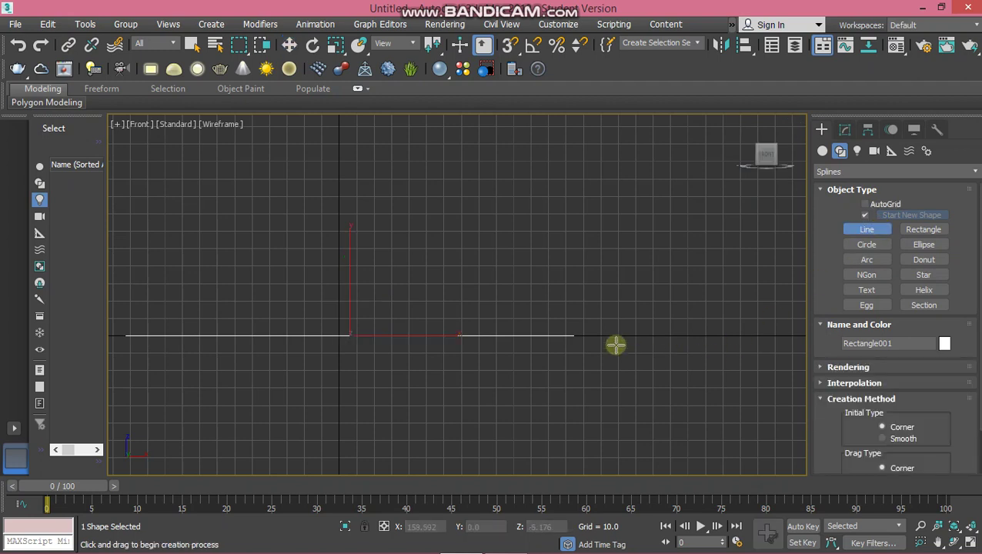
click(635, 334)
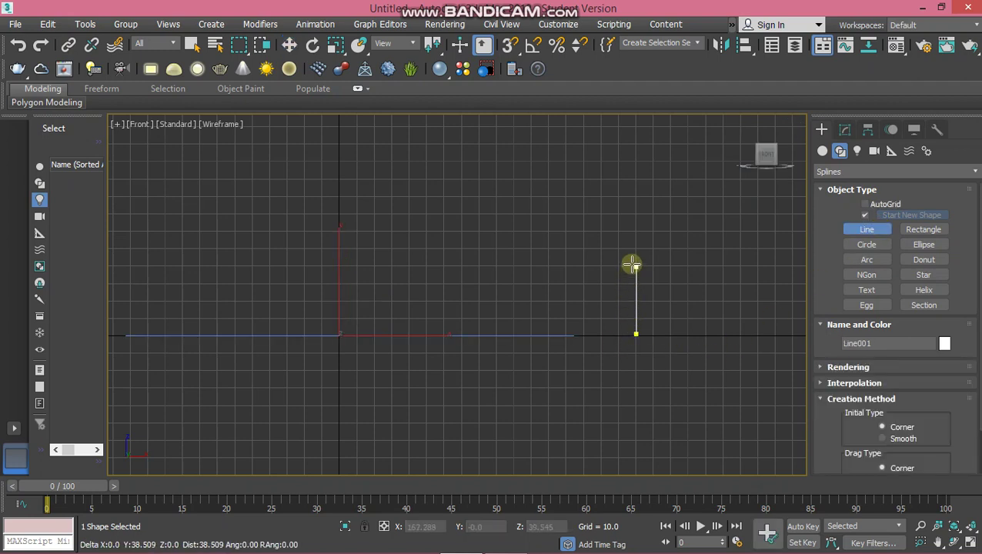
shift+click(633, 265)
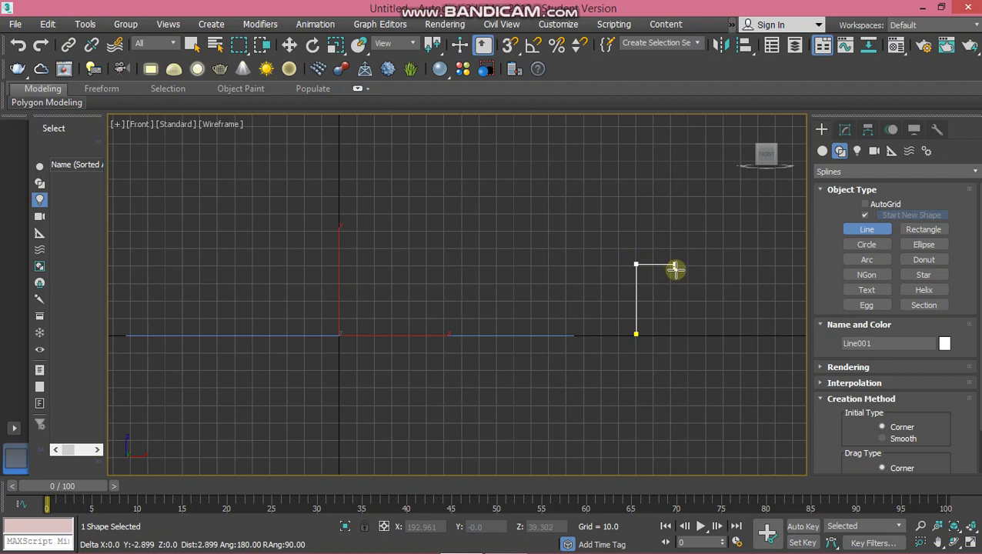
shift+click(675, 271)
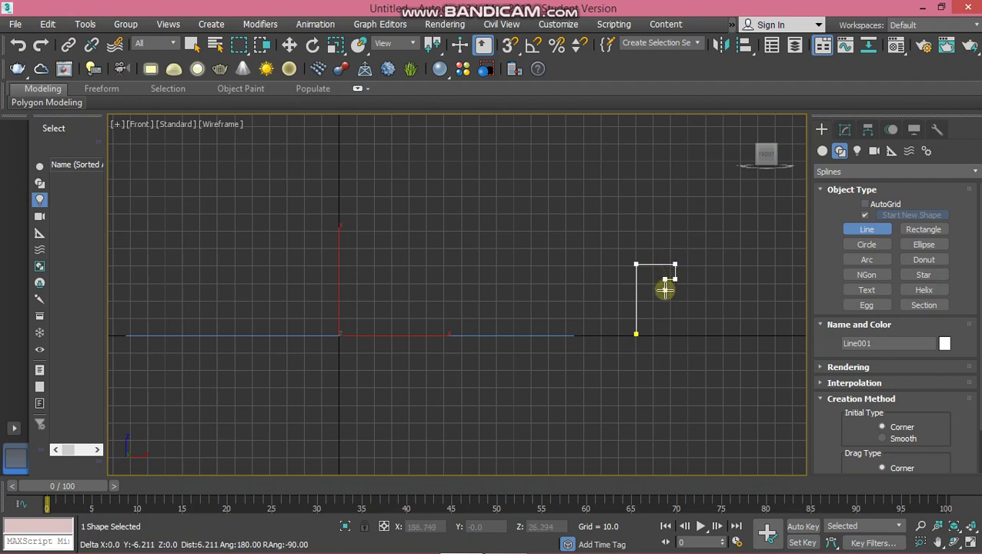
- Add the stepped corners and lower corner, then close the profile spline at its start point
shift+click(665, 289)
shift+click(657, 290)
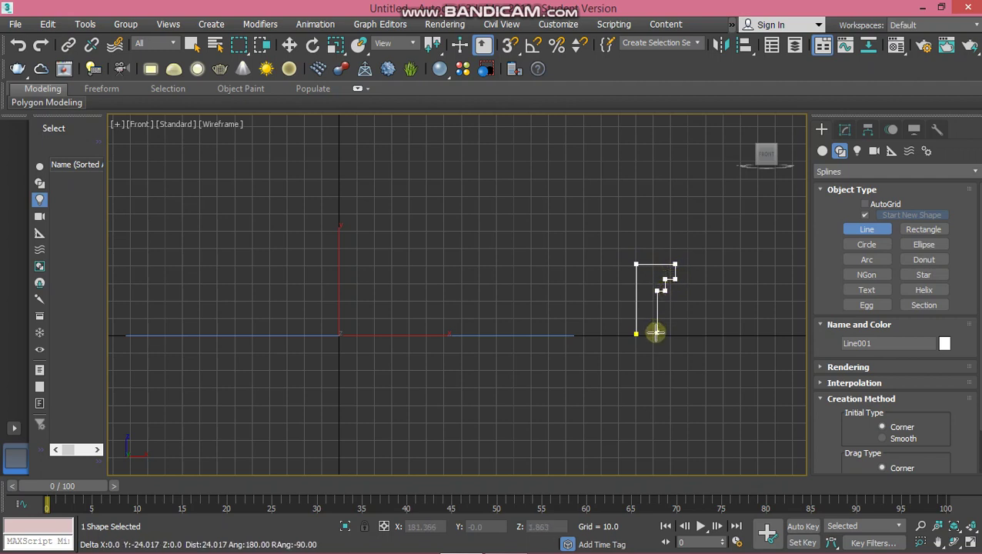
shift+click(655, 324)
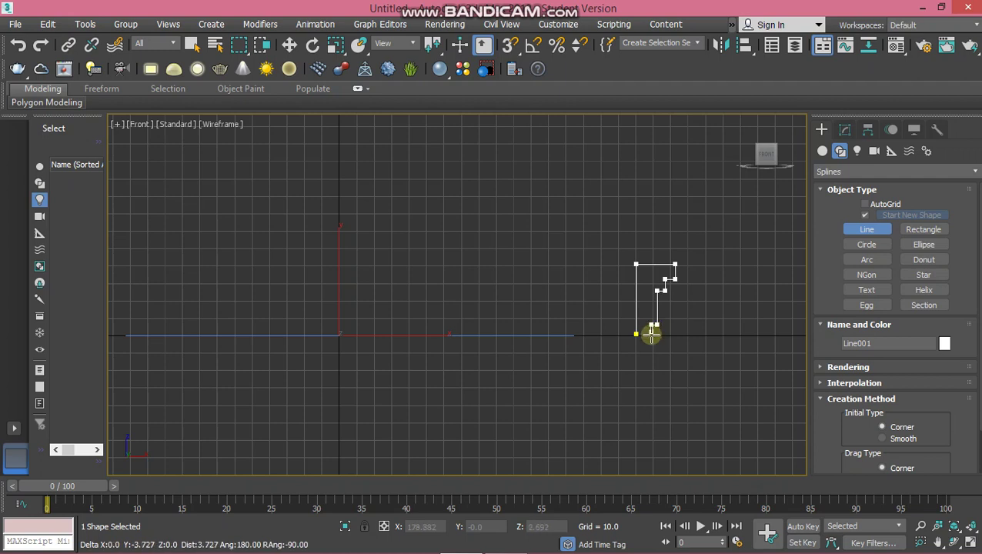
click(636, 334)
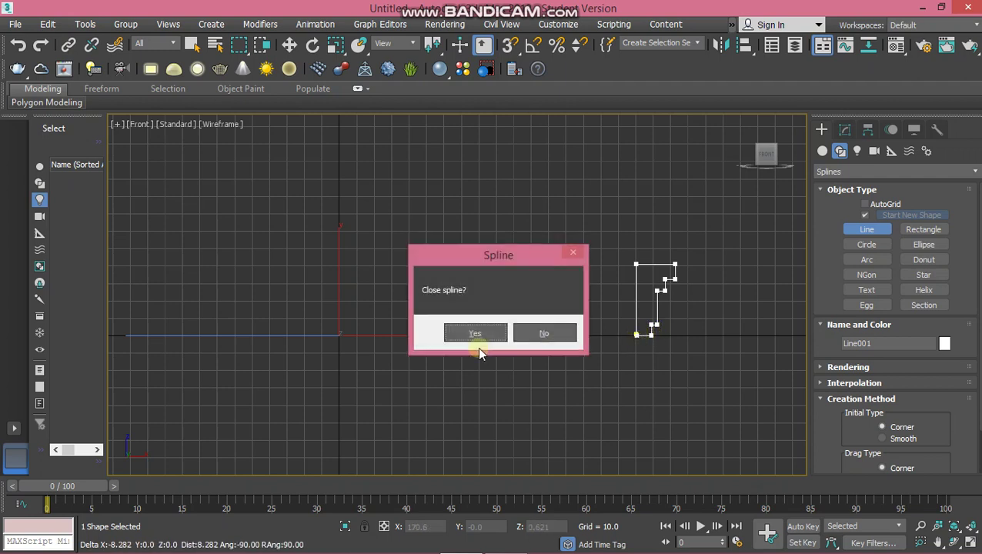
click(478, 337)
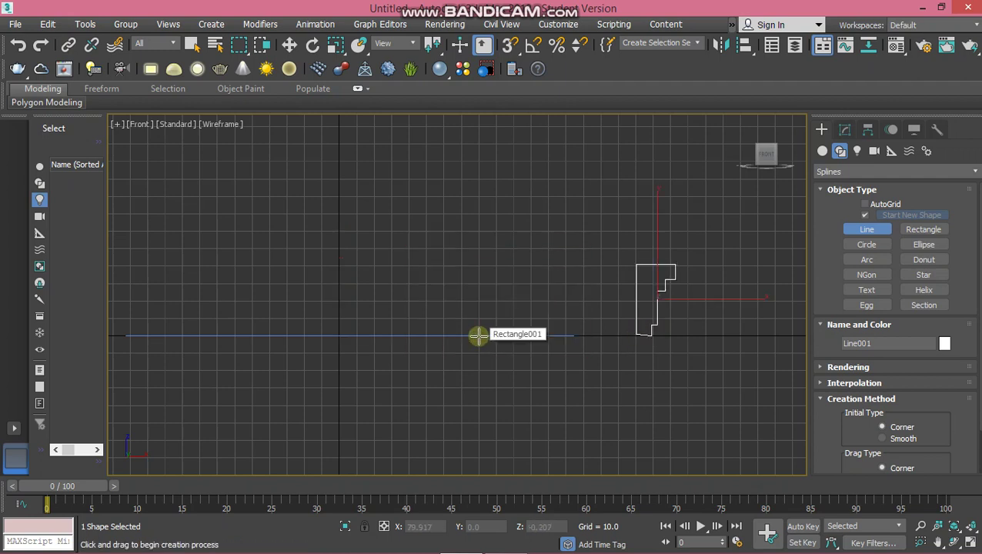
- Show the scene in Perspective and select Rectangle001 to display its Editable Spline modify settings
key(p)
scroll(487, 349, down, 2)
scroll(487, 349, down, 2)
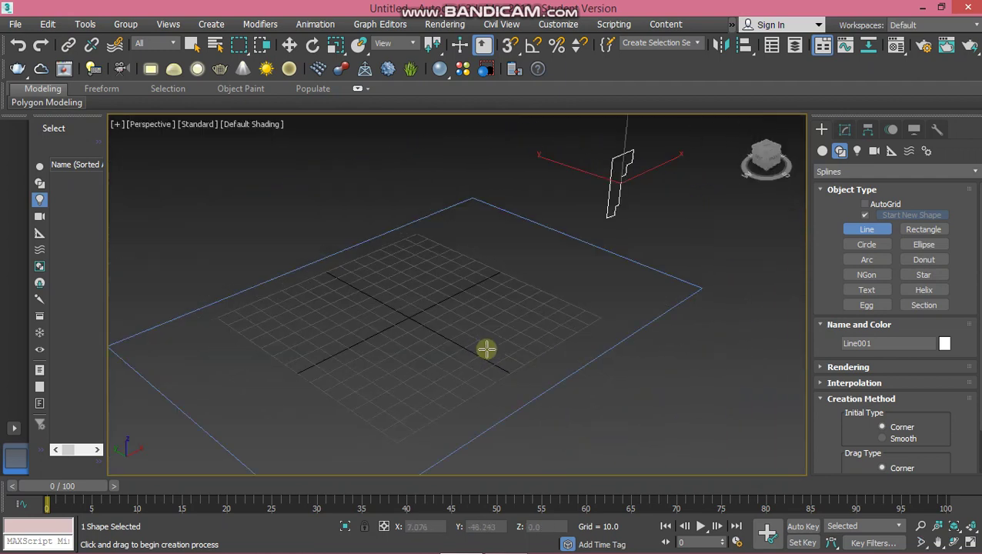
key(w)
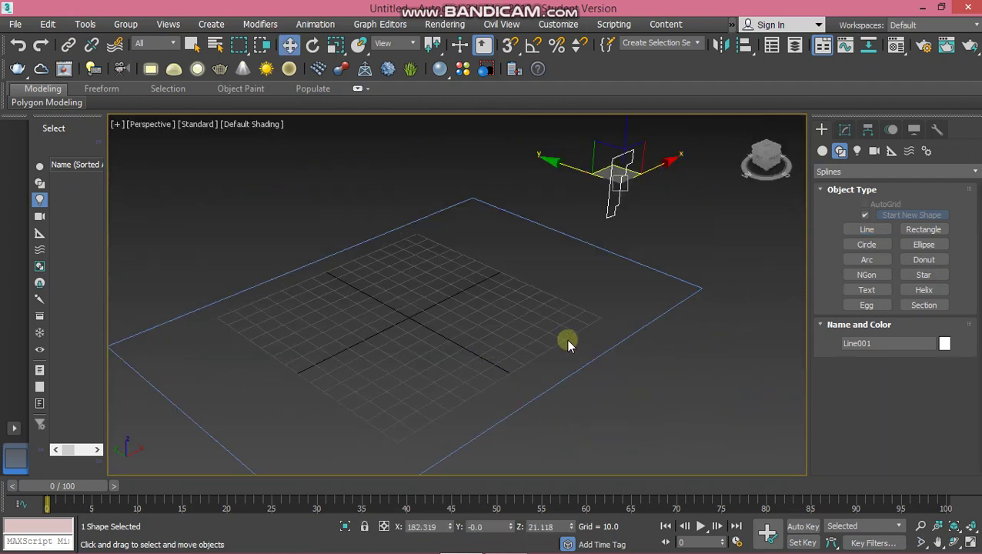
click(585, 368)
click(613, 164)
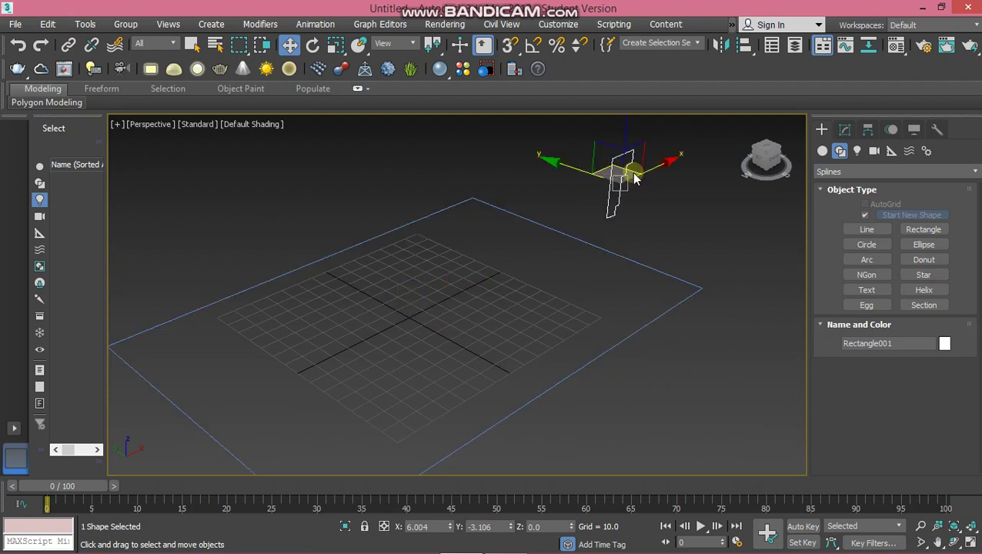
click(667, 230)
alt+middle_drag(592, 392, 577, 378)
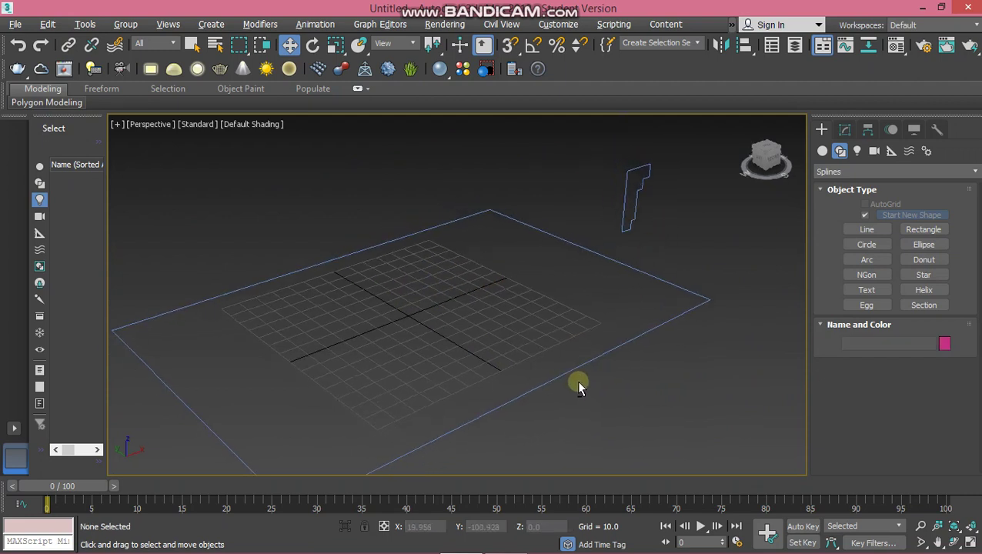
scroll(612, 398, down, 3)
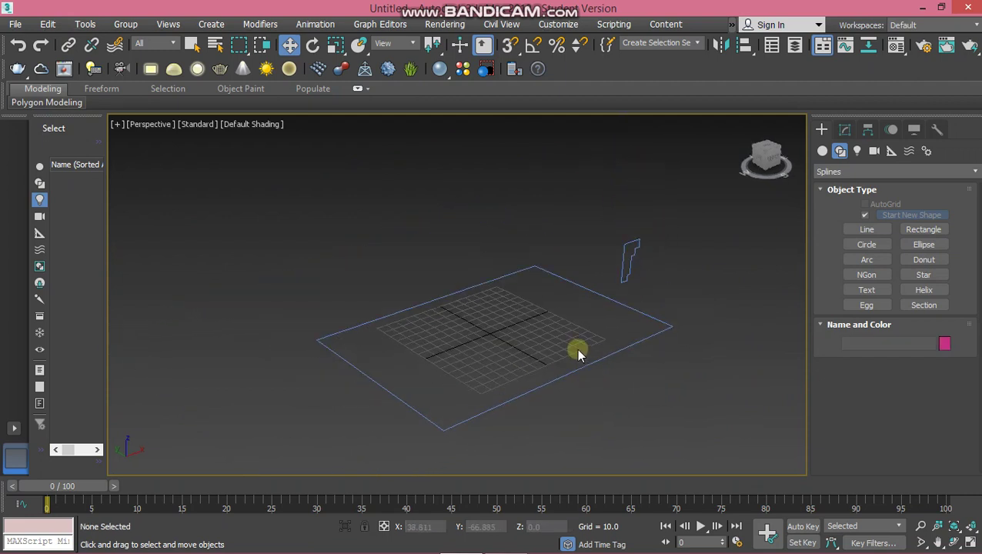
drag(577, 350, 600, 389)
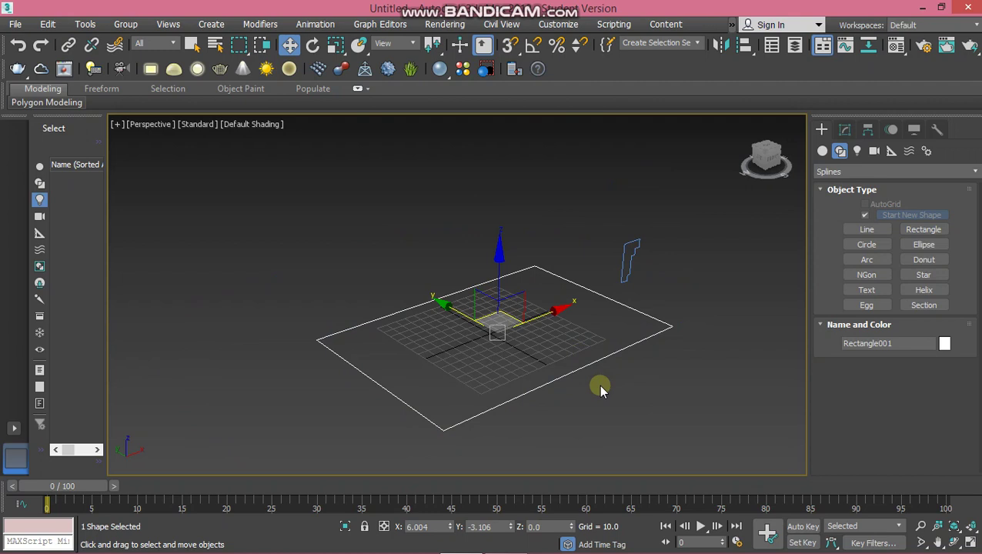
click(846, 131)
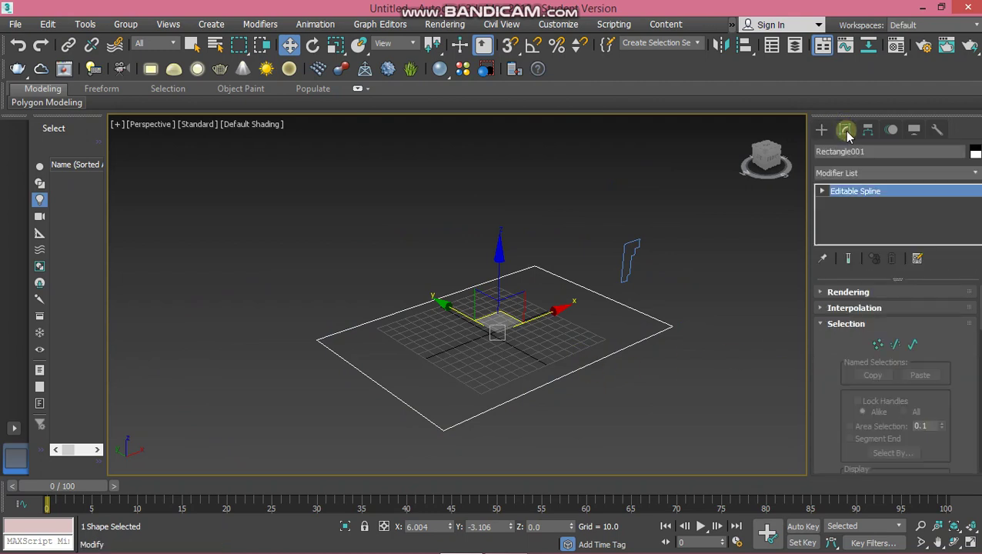
- Add a Bevel Profile modifier to Rectangle001 and switch it to Classic mode
click(868, 176)
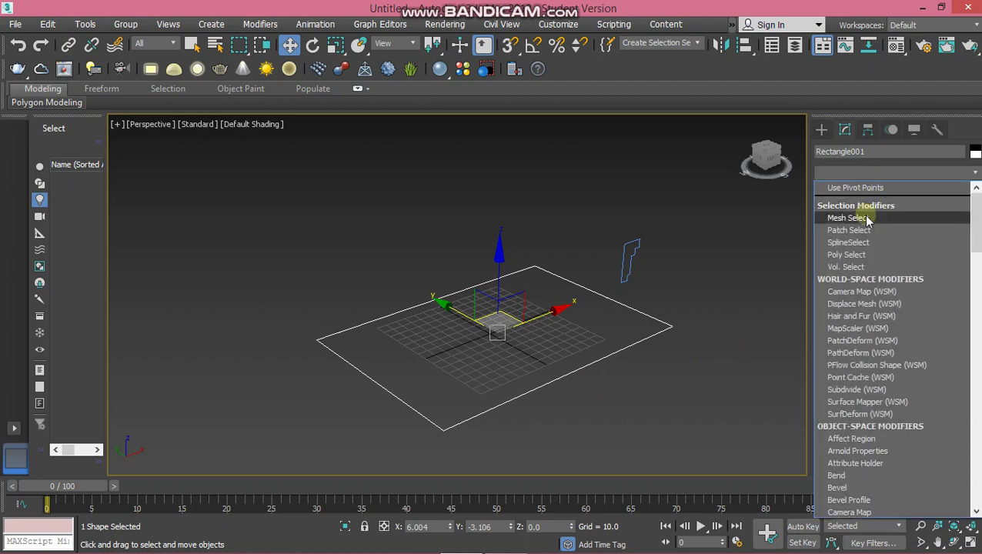
key(b)
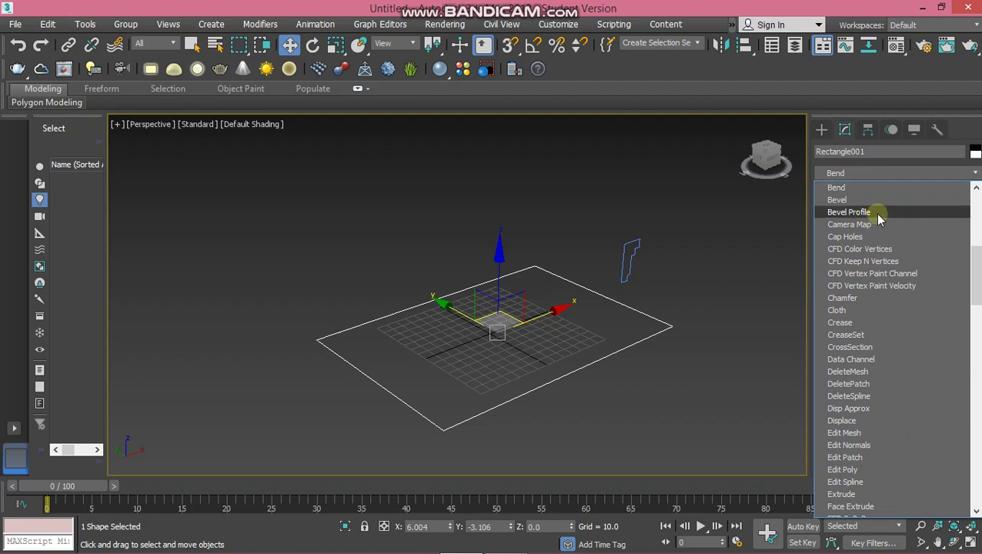
click(878, 213)
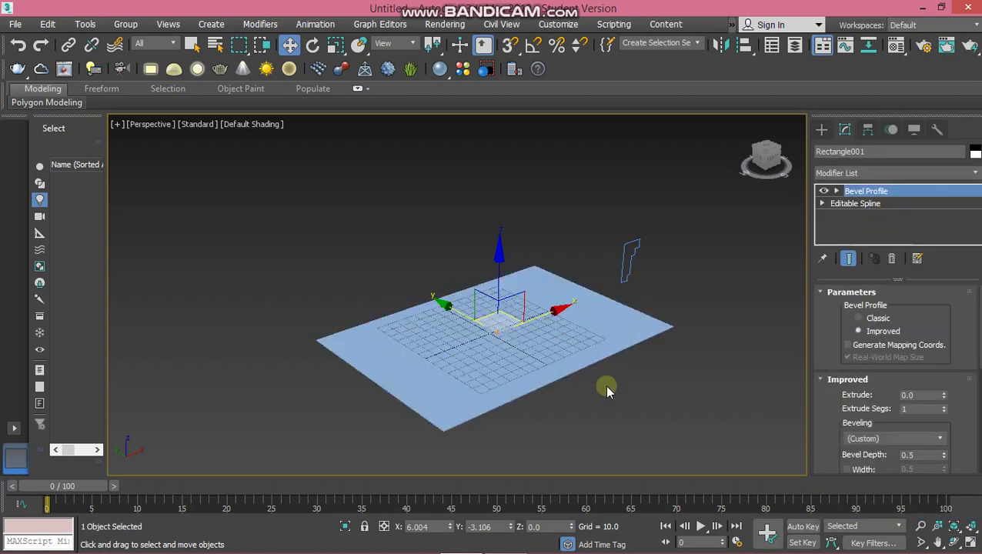
mouse_move(605, 389)
middle_down()
mouse_move(549, 384)
mouse_move(574, 388)
middle_up()
scroll(549, 384, up, 2)
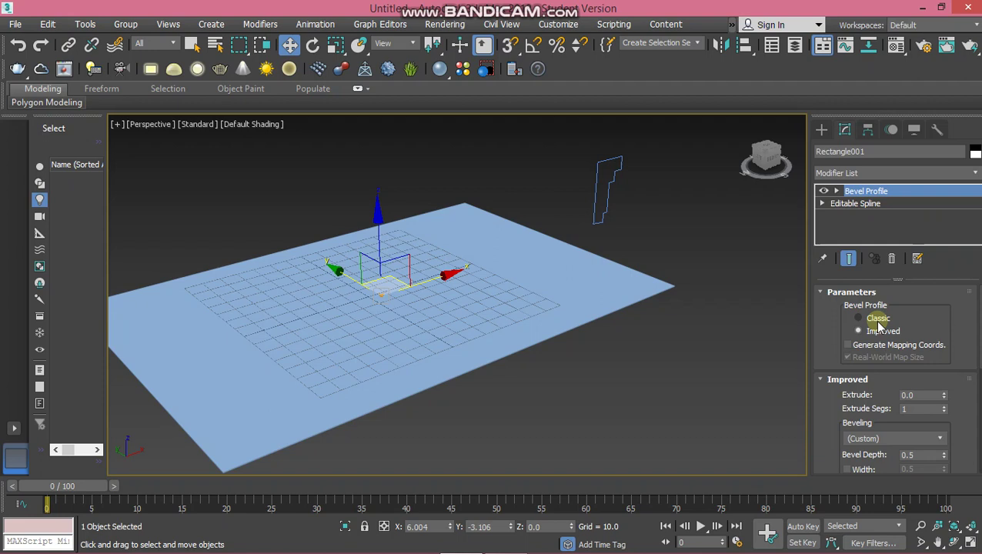
click(878, 323)
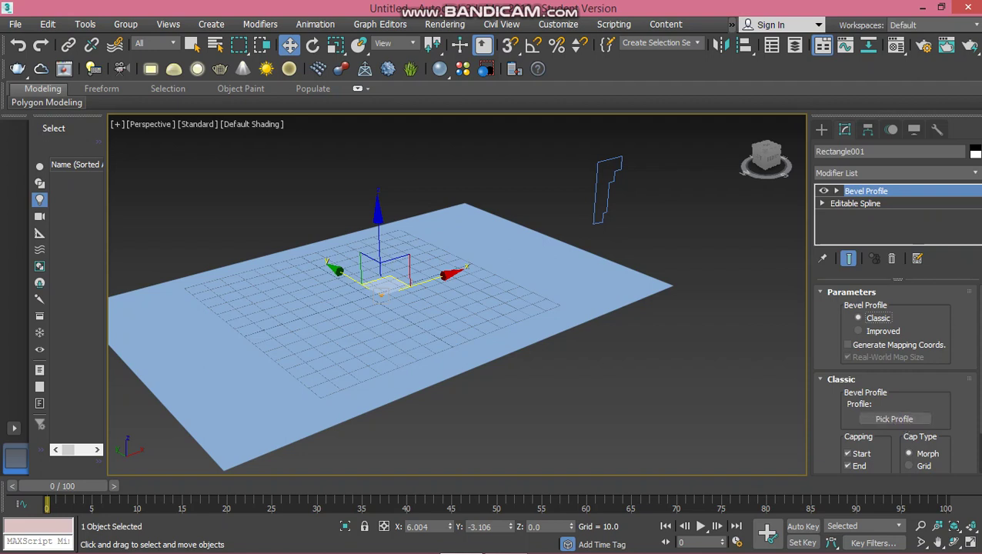
click(897, 420)
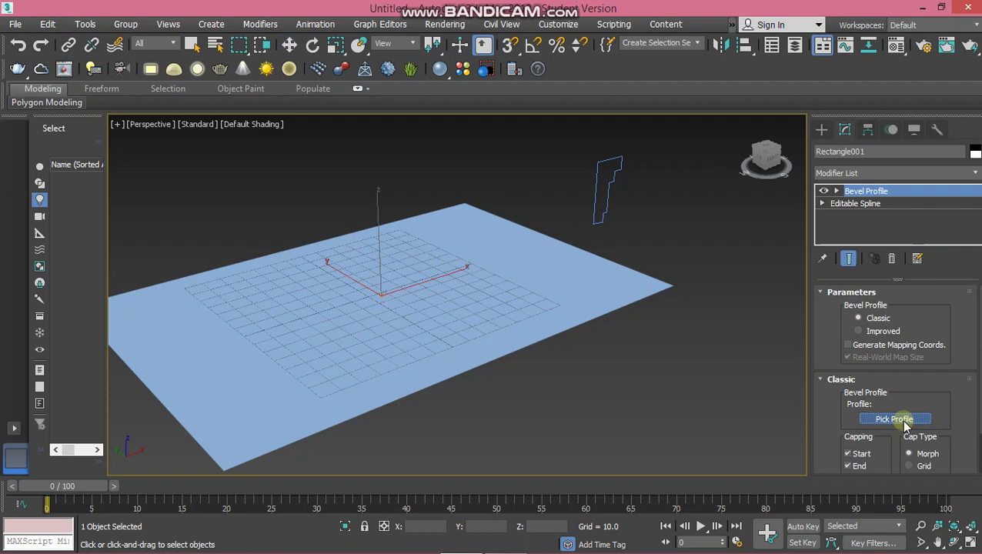
click(614, 177)
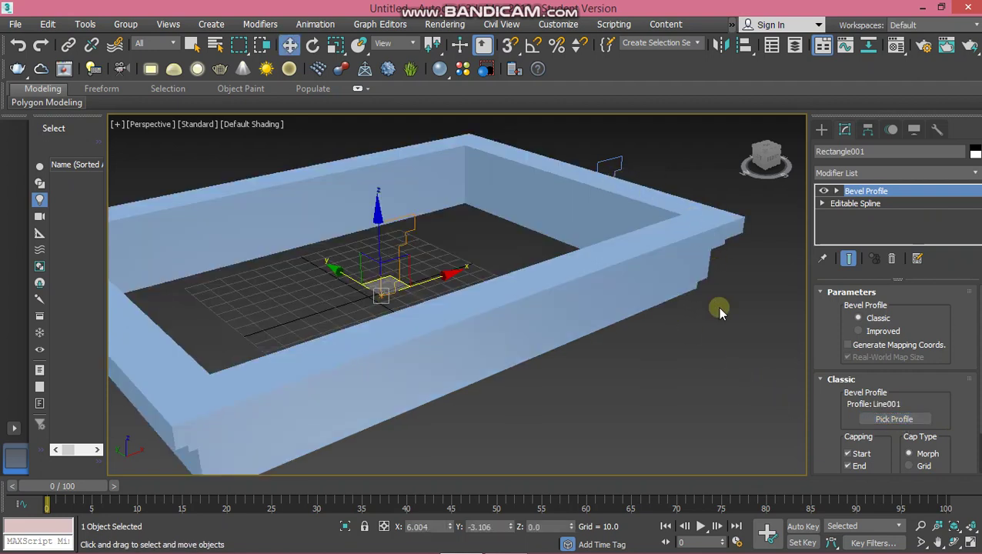
mouse_move(720, 355)
alt+middle_down()
mouse_move(653, 320)
mouse_move(685, 346)
alt+middle_up()
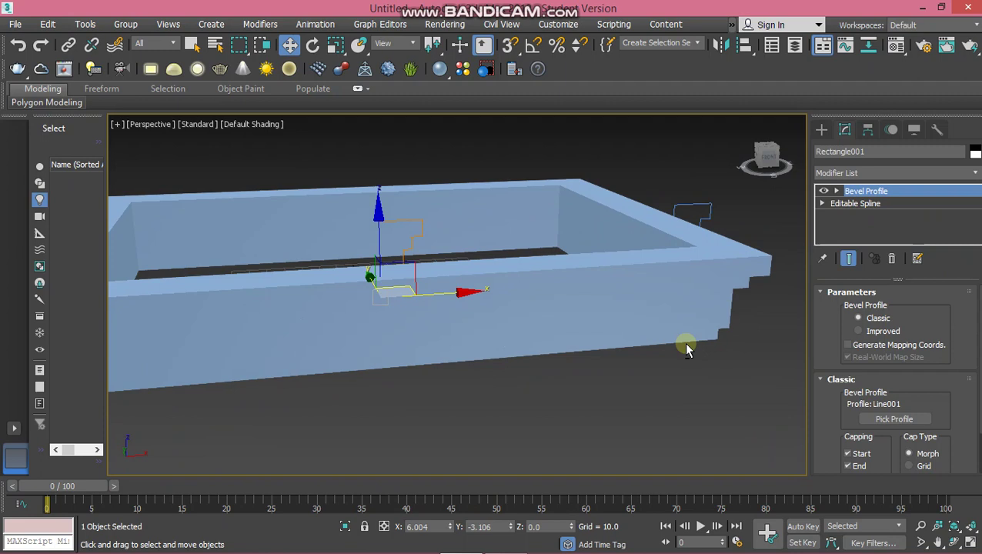
- In the Front view, select Line001 at Vertex level and turn on Fillet
key(f)
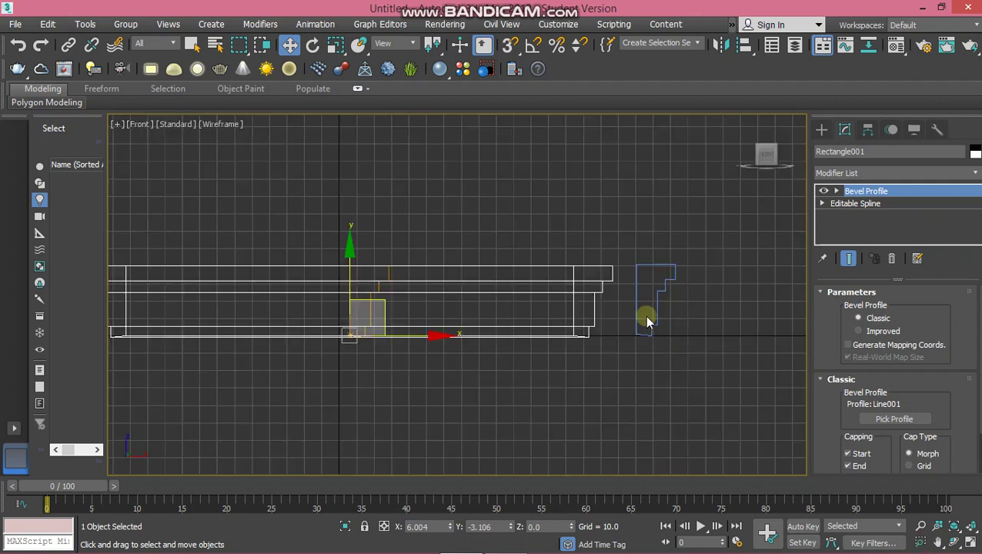
middle_drag(647, 318, 596, 318)
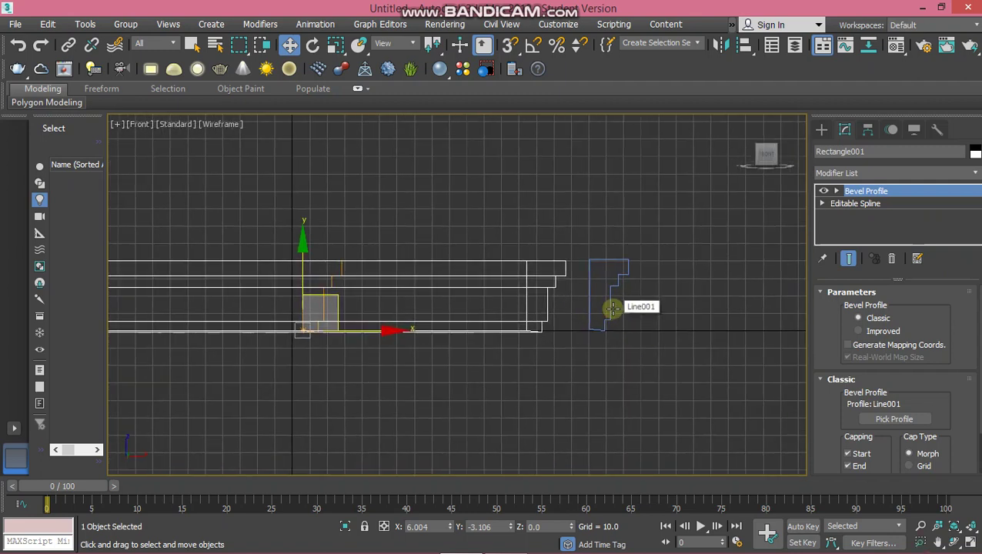
click(612, 309)
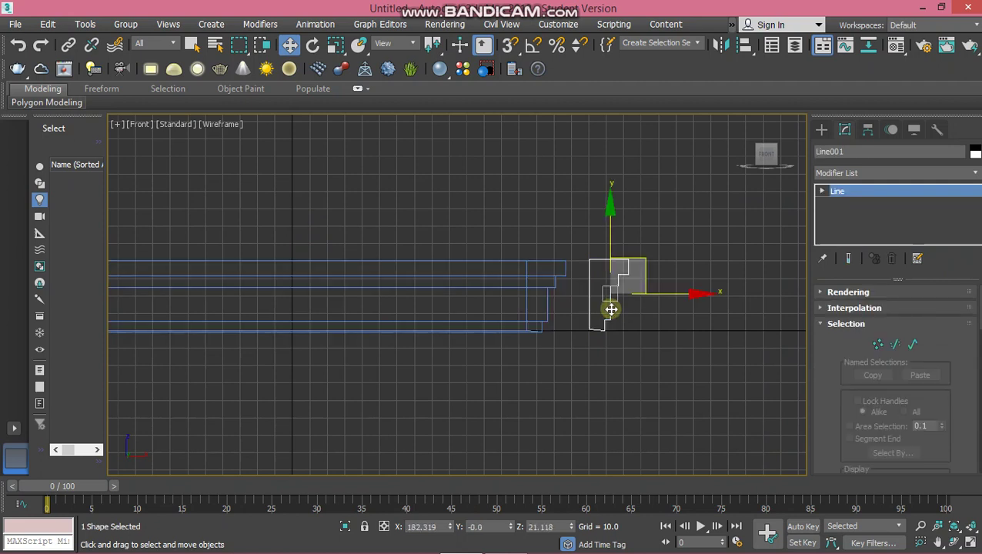
click(822, 191)
click(850, 204)
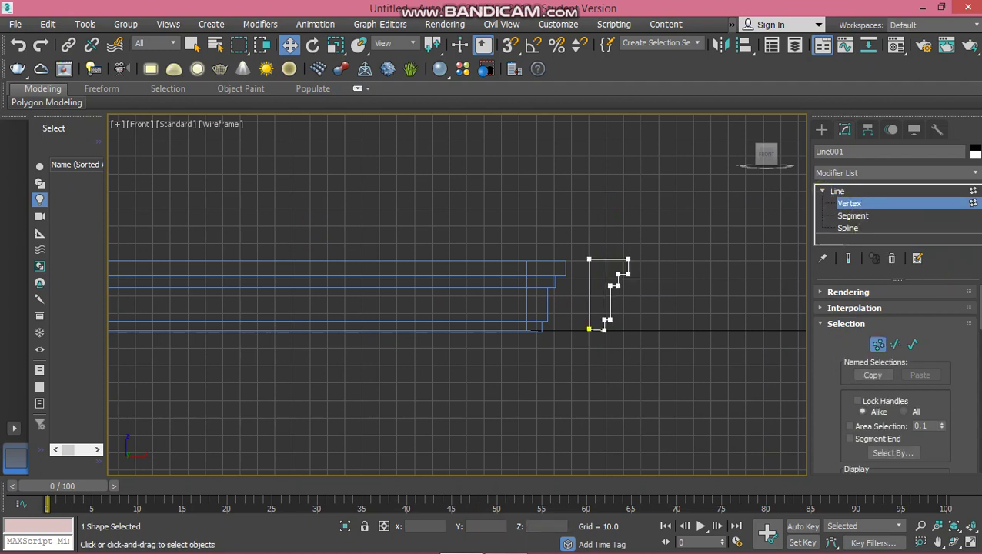
scroll(895, 378, down, 2)
scroll(895, 377, down, 3)
scroll(895, 377, down, 2)
scroll(895, 377, down, 2)
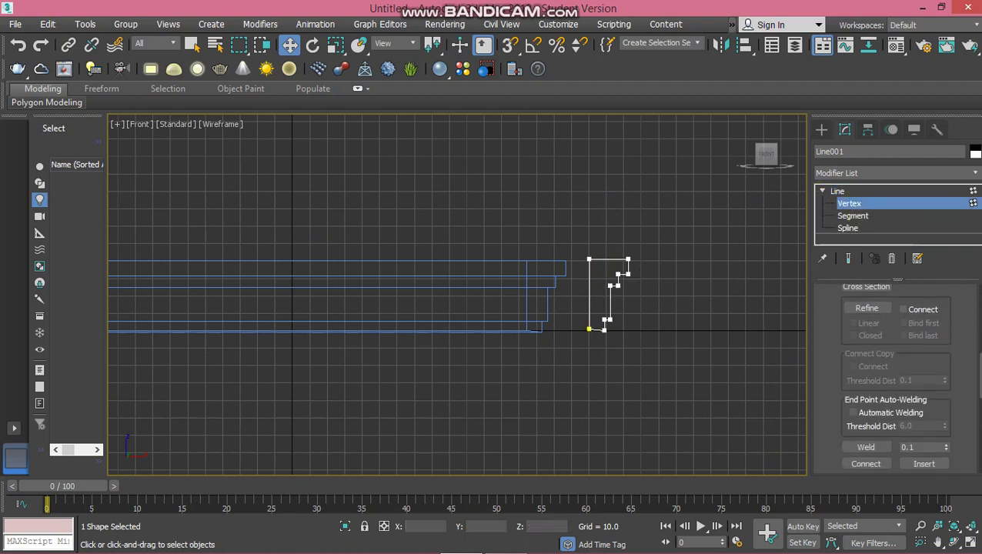
scroll(895, 377, down, 2)
scroll(895, 377, down, 2)
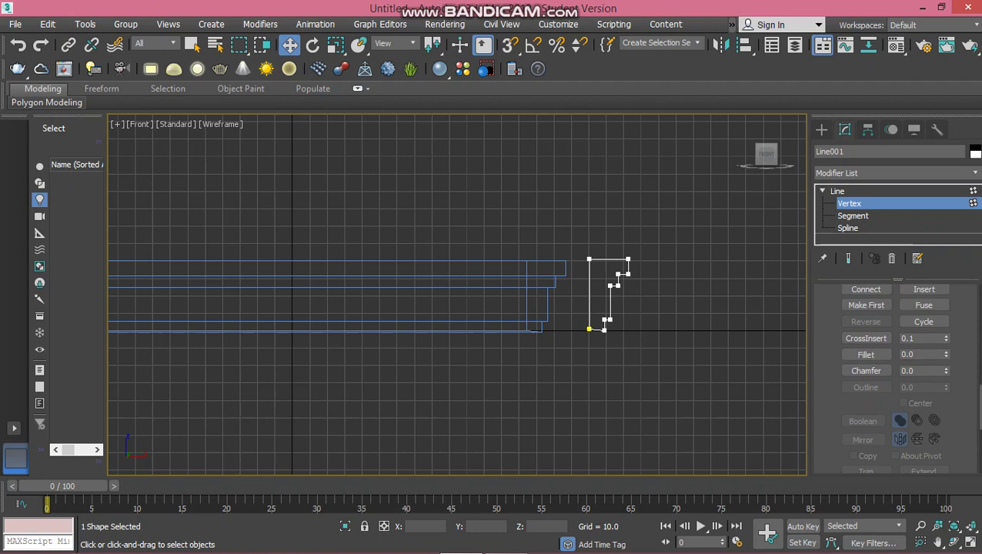
click(864, 354)
- Fillet the profile's upper step corners and lower corner into curves, then leave Vertex level
scroll(608, 327, up, 2)
scroll(631, 336, up, 2)
scroll(611, 333, up, 1)
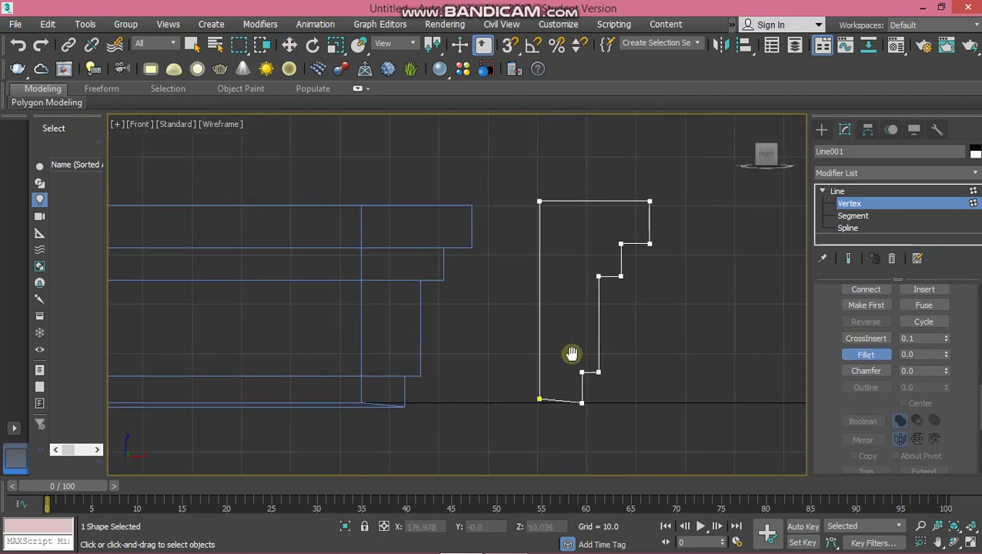
scroll(566, 345, up, 2)
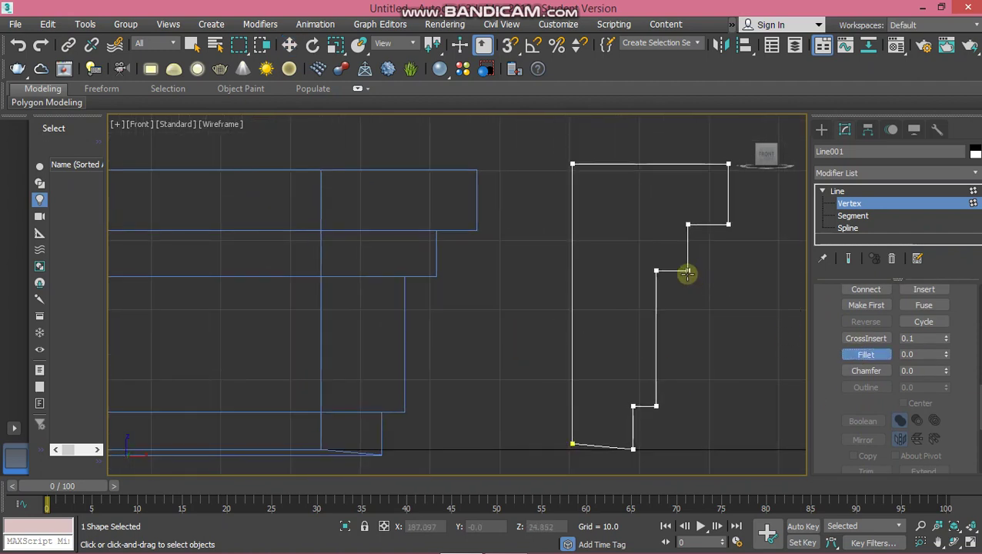
drag(687, 274, 685, 243)
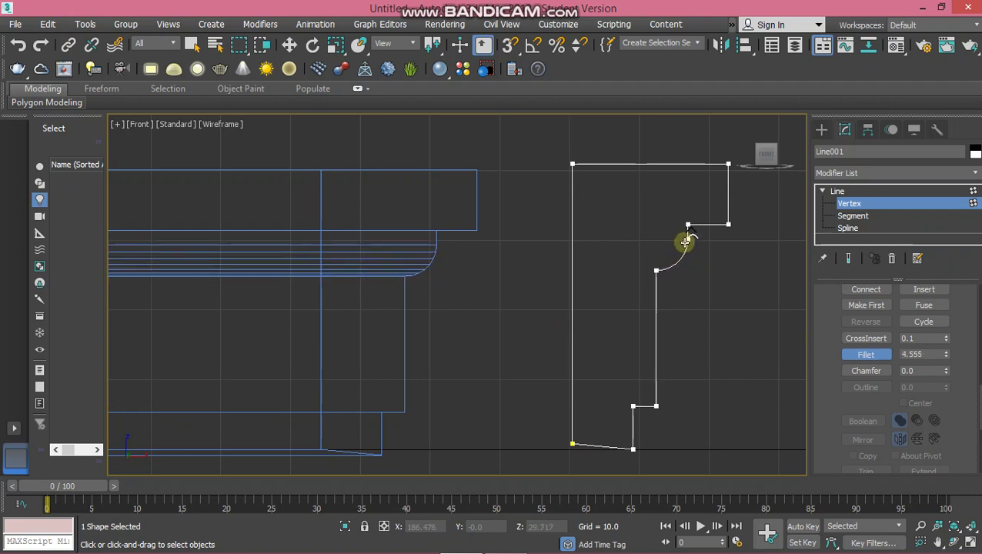
drag(690, 224, 689, 206)
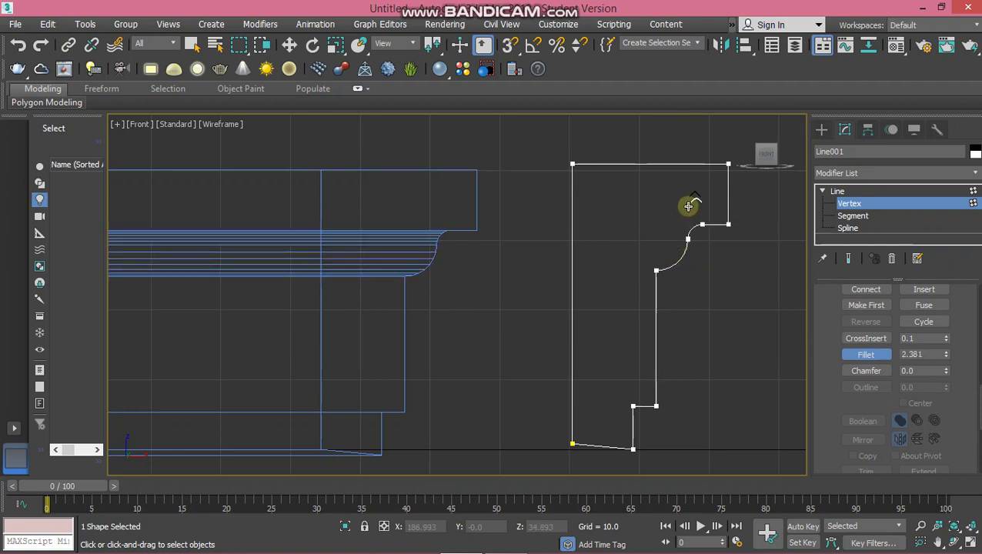
middle_drag(687, 339, 687, 307)
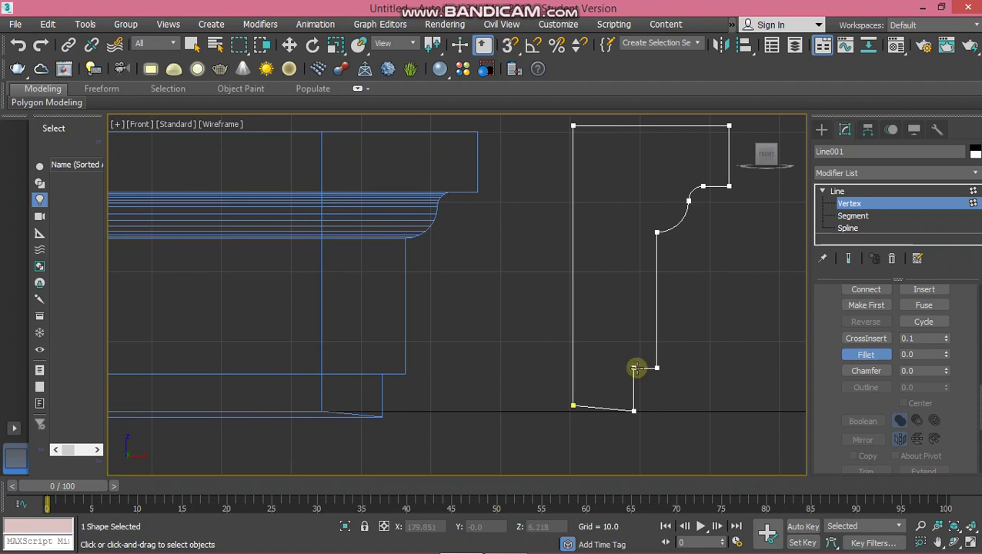
drag(635, 368, 632, 356)
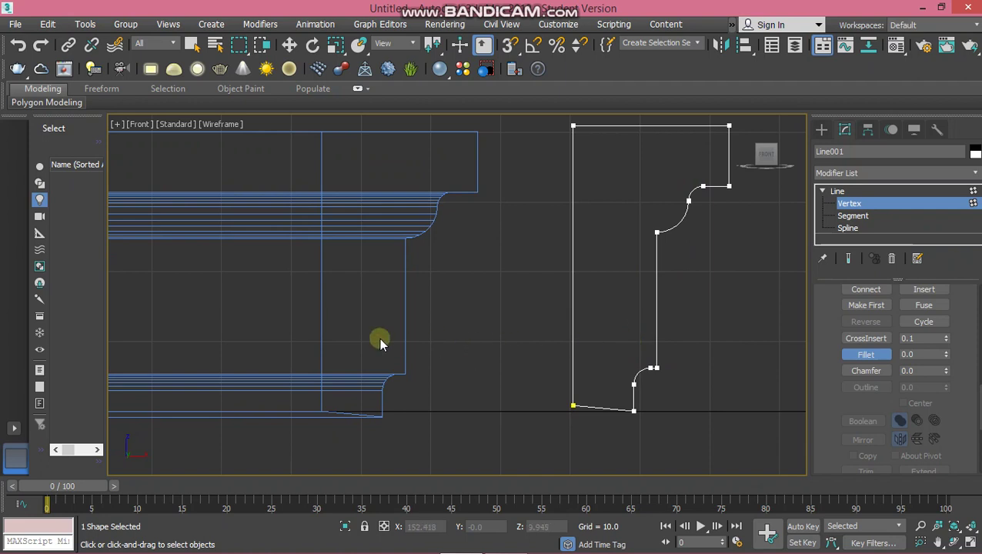
middle_drag(380, 340, 480, 351)
scroll(482, 354, down, 2)
scroll(483, 354, down, 1)
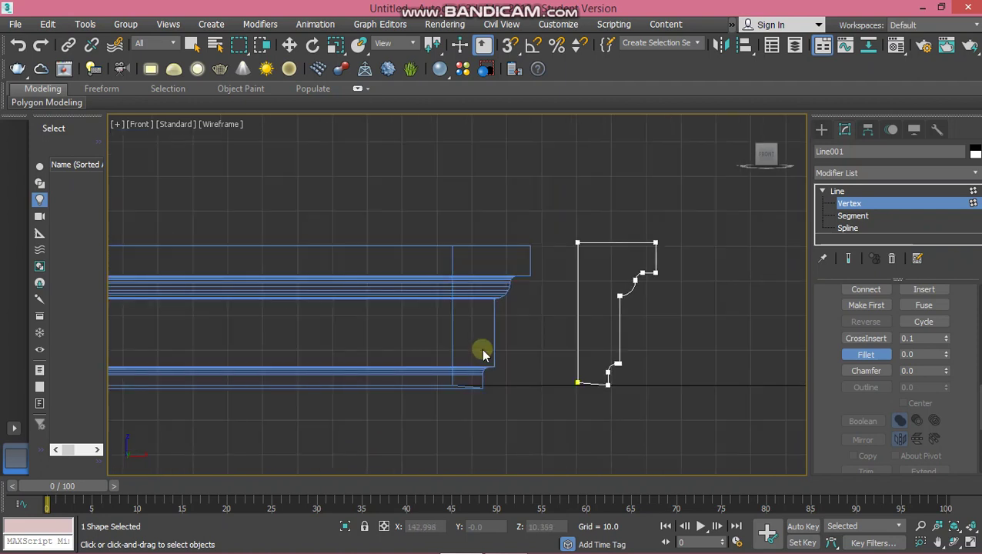
click(838, 192)
- Delete Line001, then undo the deletion to restore it
key(w)
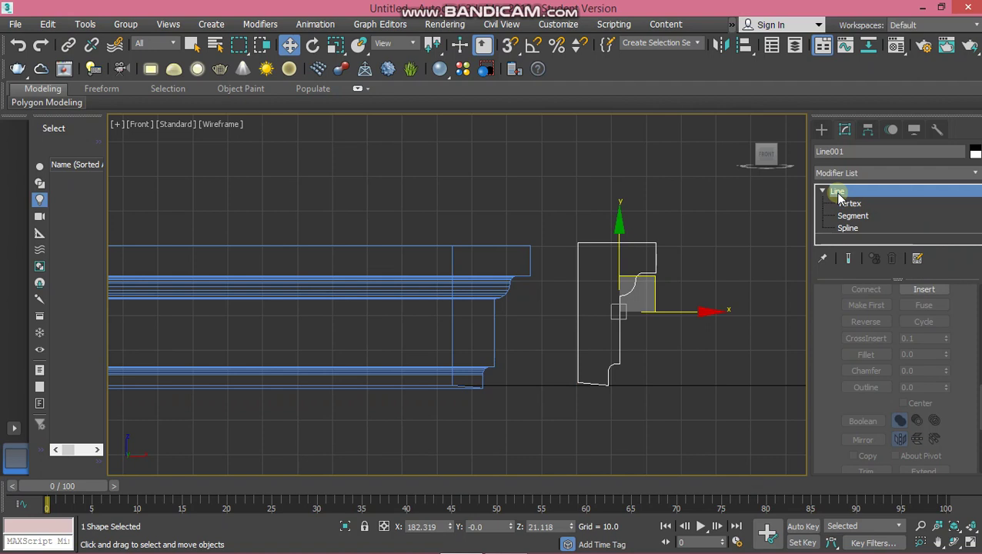
key(Delete)
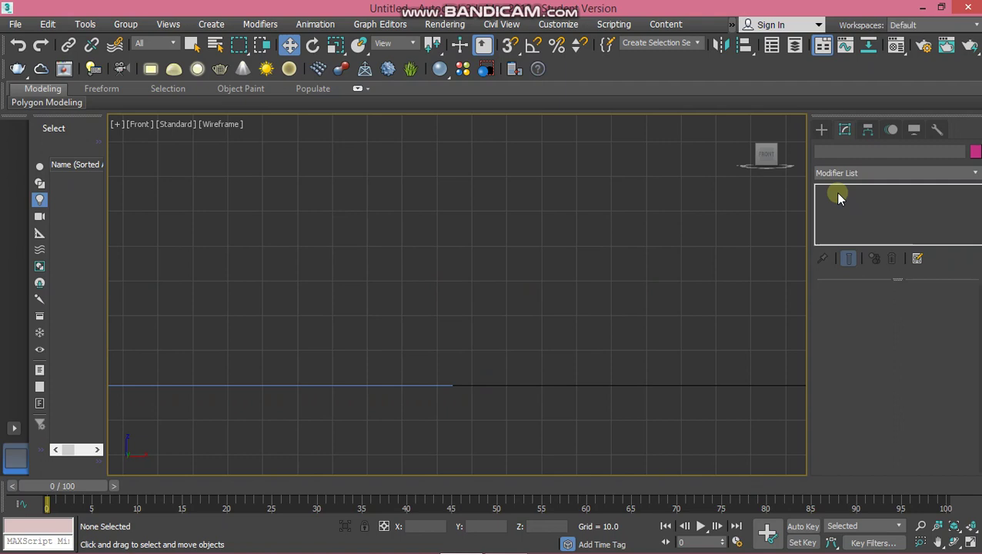
key(ctrl+z)
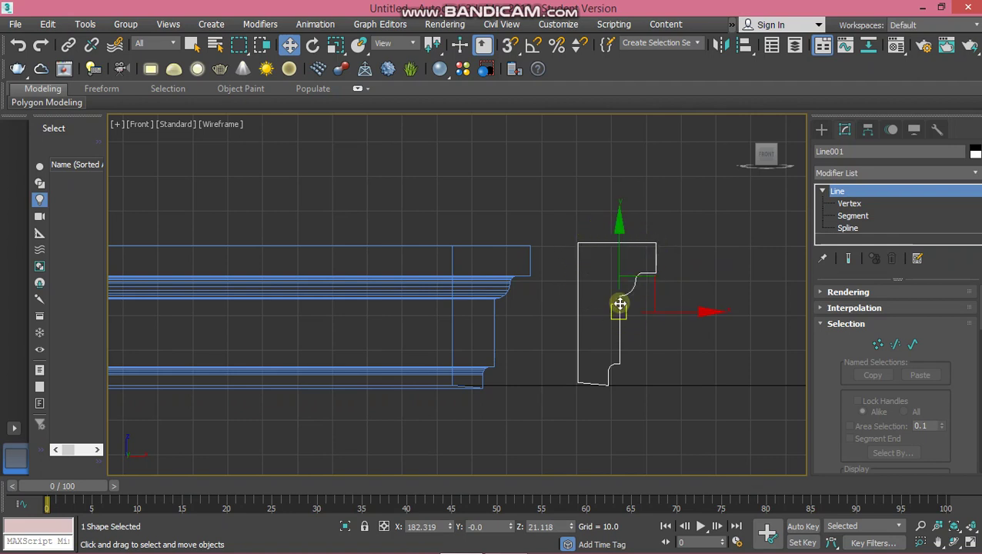
- Hide Line001, then bring it back with Unhide All
right_click(619, 305)
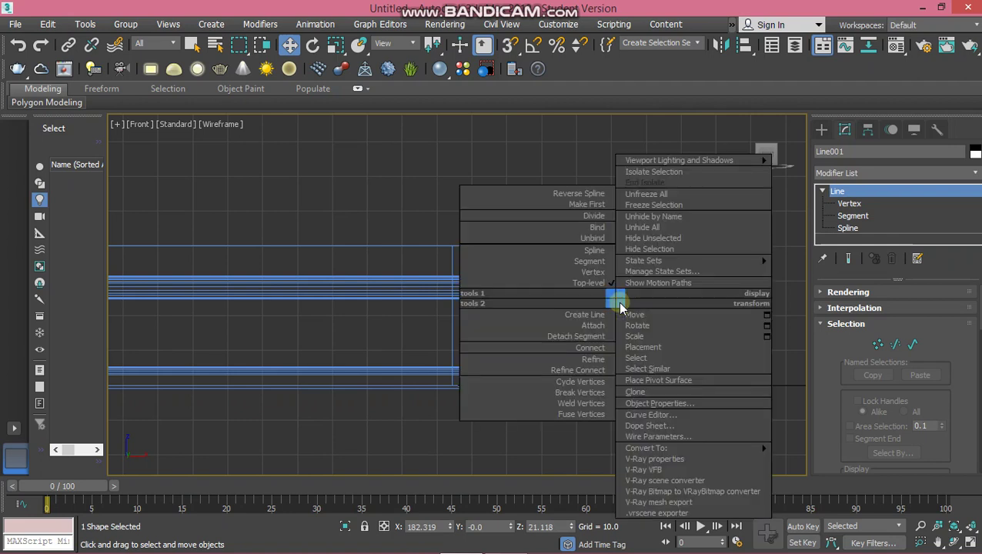
click(672, 250)
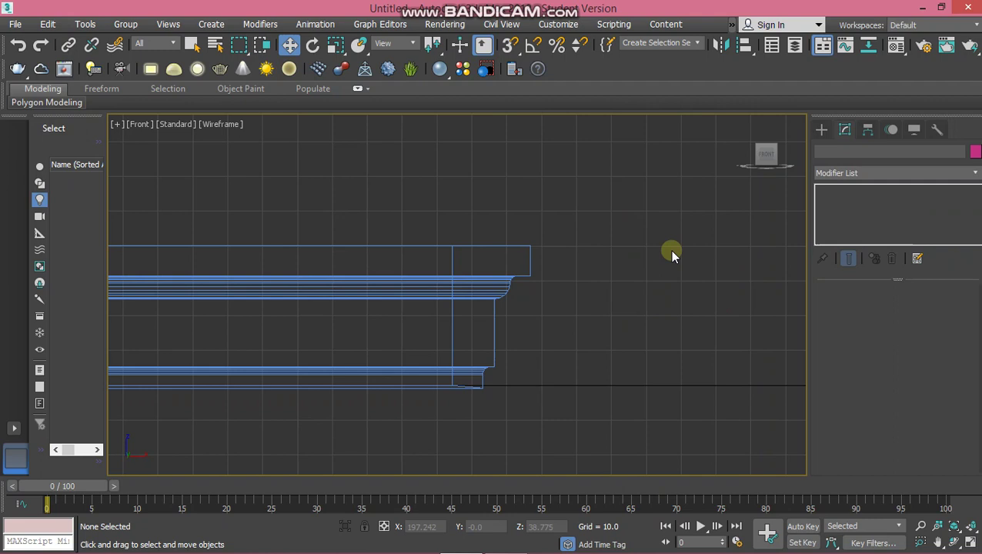
right_click(621, 302)
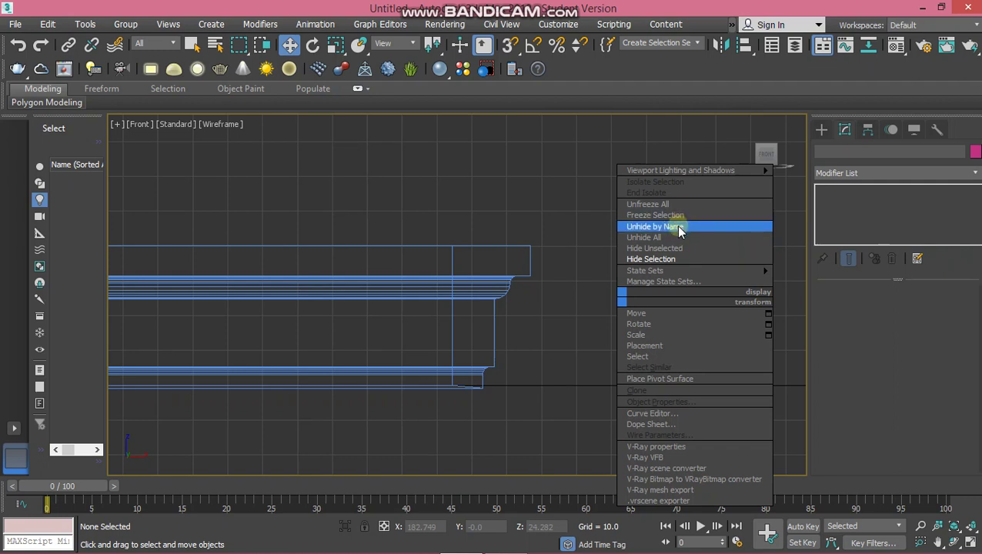
click(674, 245)
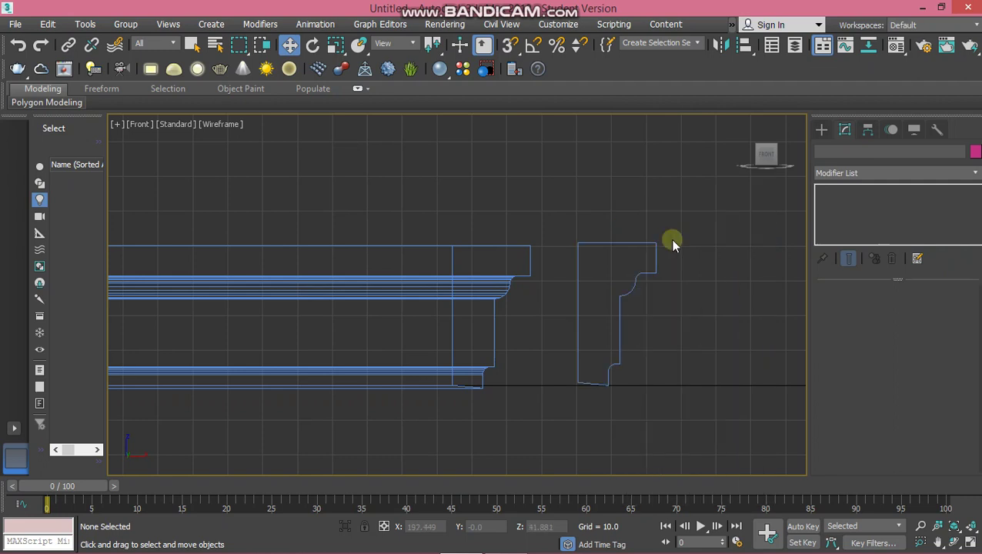
- View the frame in Perspective, select Rectangle001 and enter the Bevel Profile's Profile Gizmo level
key(p)
scroll(539, 337, down, 2)
scroll(537, 350, down, 2)
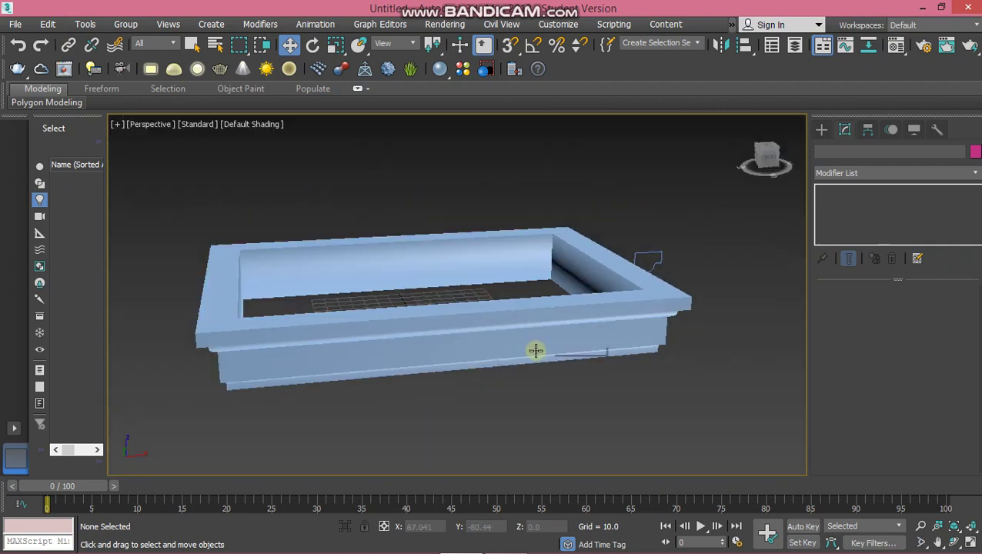
mouse_move(498, 366)
alt+middle_down()
mouse_move(511, 380)
mouse_move(493, 357)
mouse_move(495, 309)
alt+middle_up()
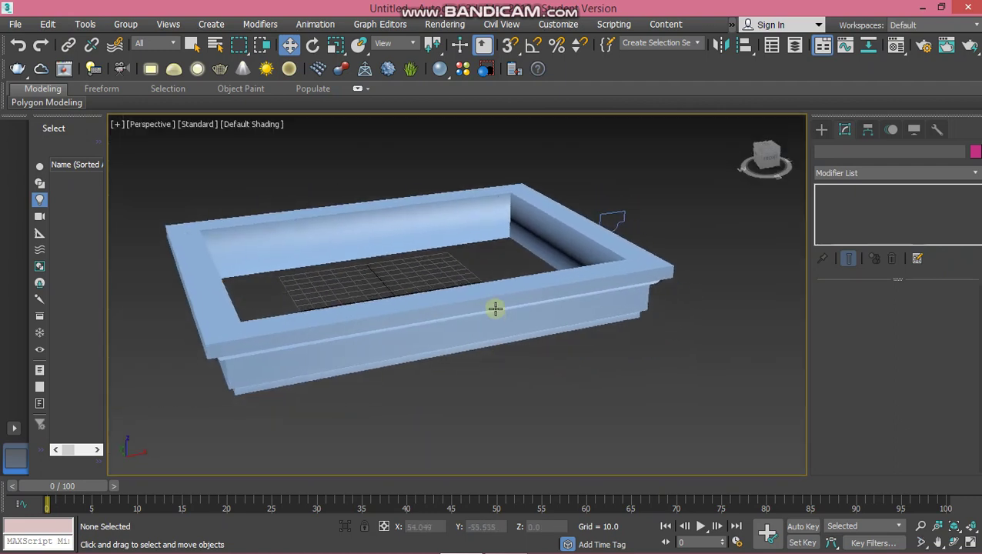
click(495, 309)
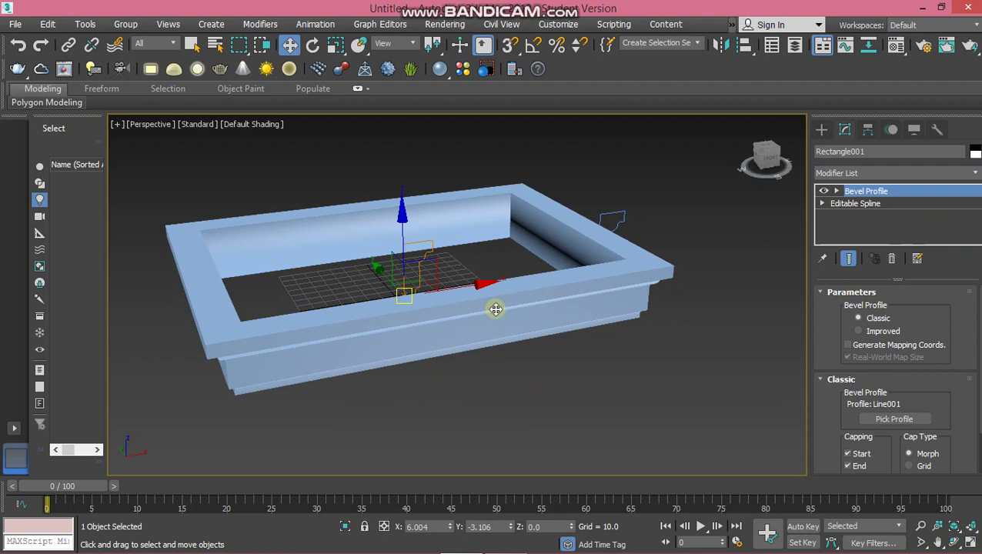
click(837, 191)
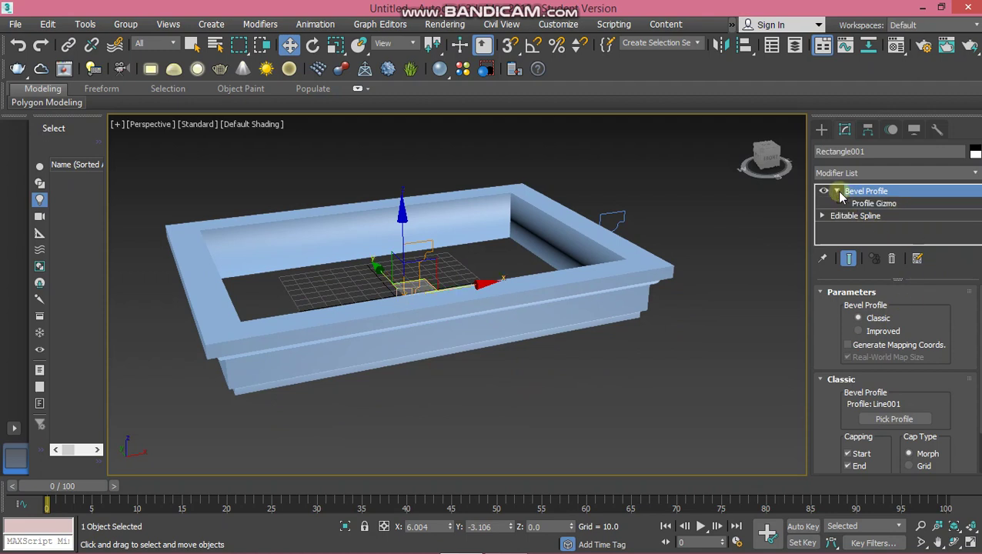
click(869, 204)
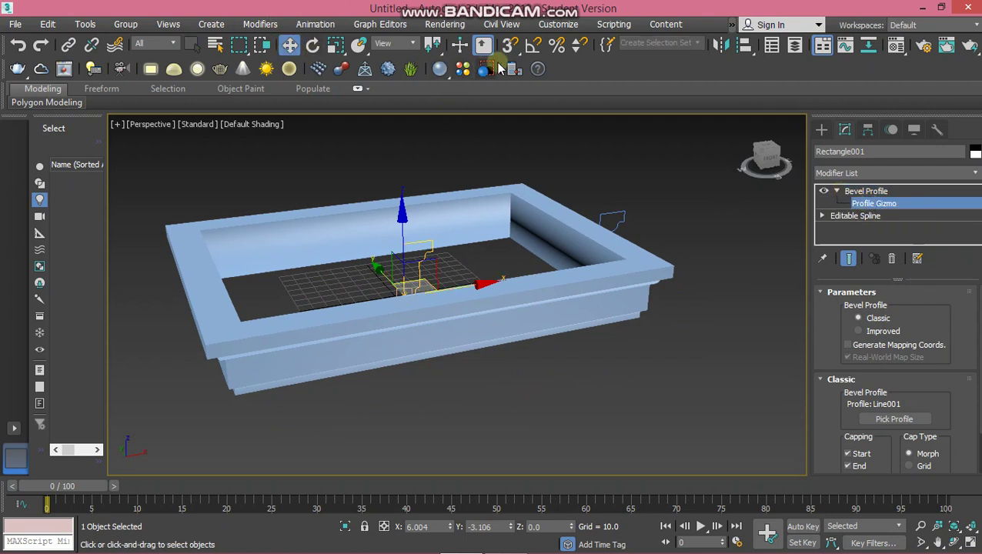
- Enable Angle Snap with a 180-degree angle increment
click(533, 48)
right_click(533, 47)
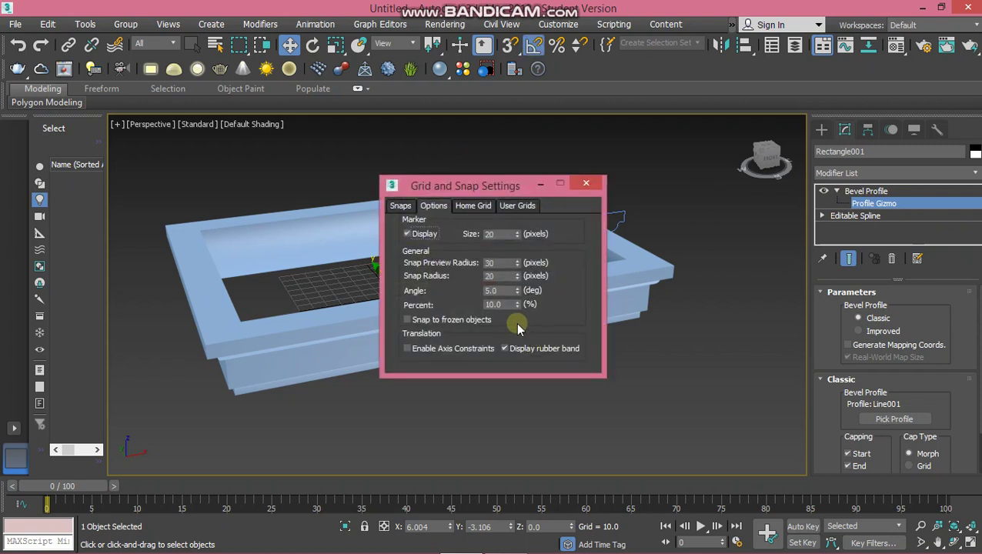
double_click(505, 290)
text(9)
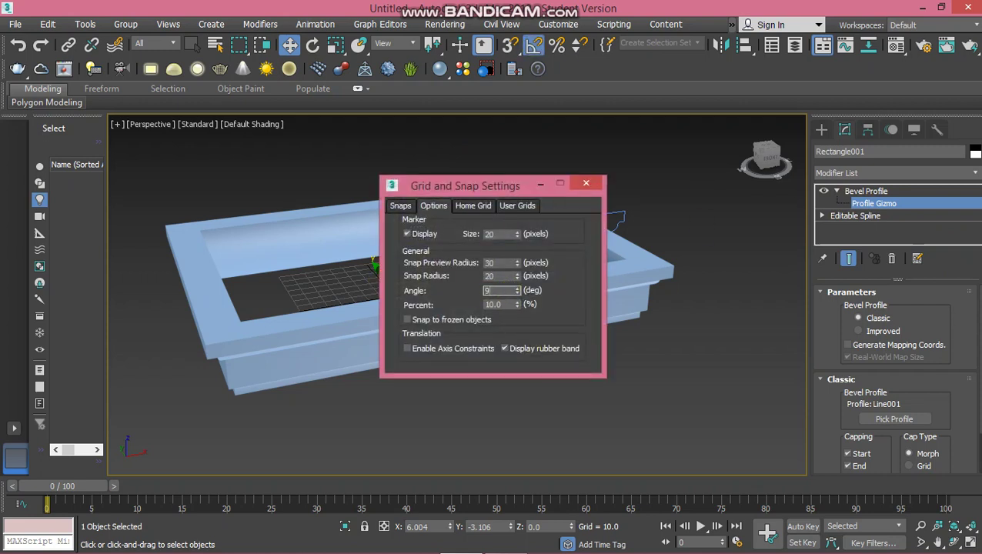
key(BackSpace)
text(180)
key(Return)
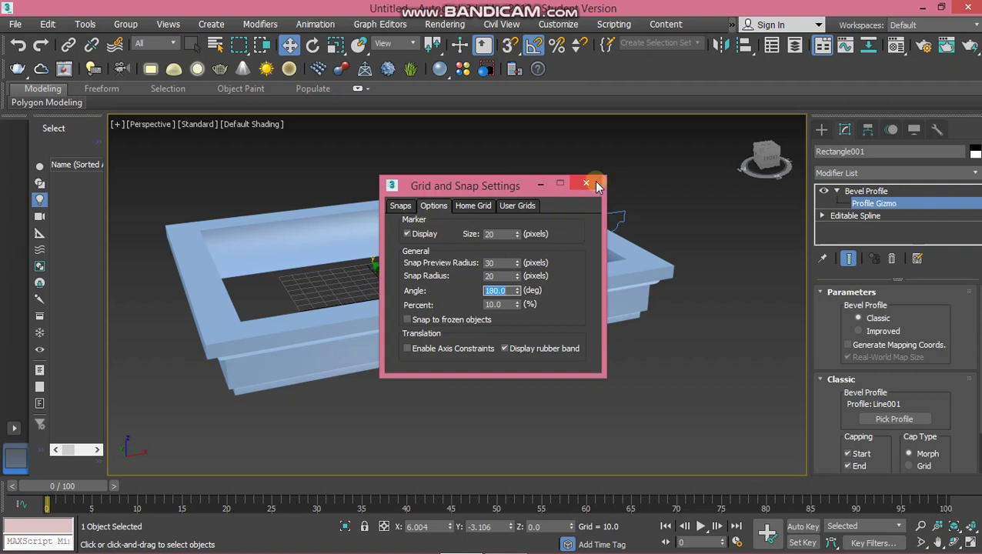
click(587, 183)
click(312, 46)
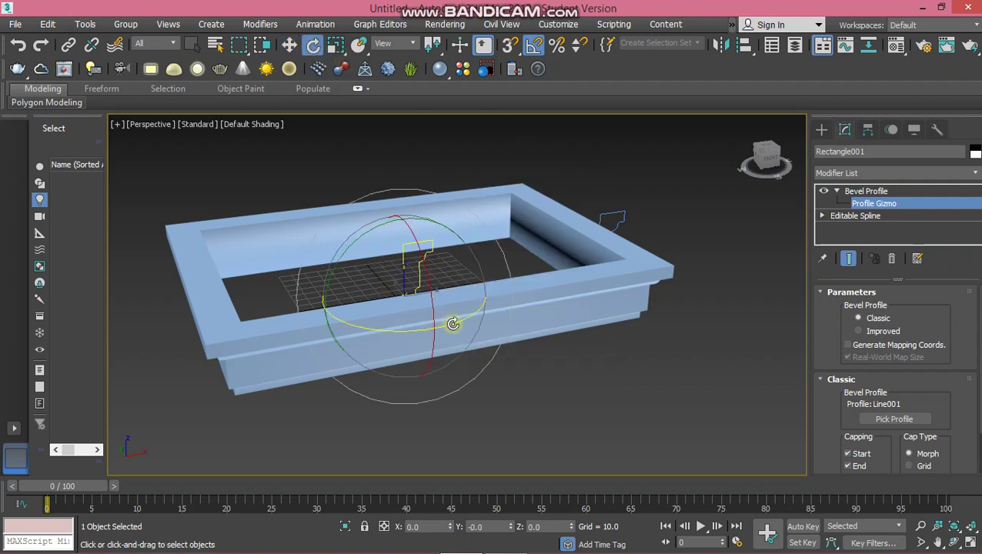
- Rotate the Profile Gizmo 180° so the stepped moulding runs along the frame's inner top edge
drag(446, 327, 641, 313)
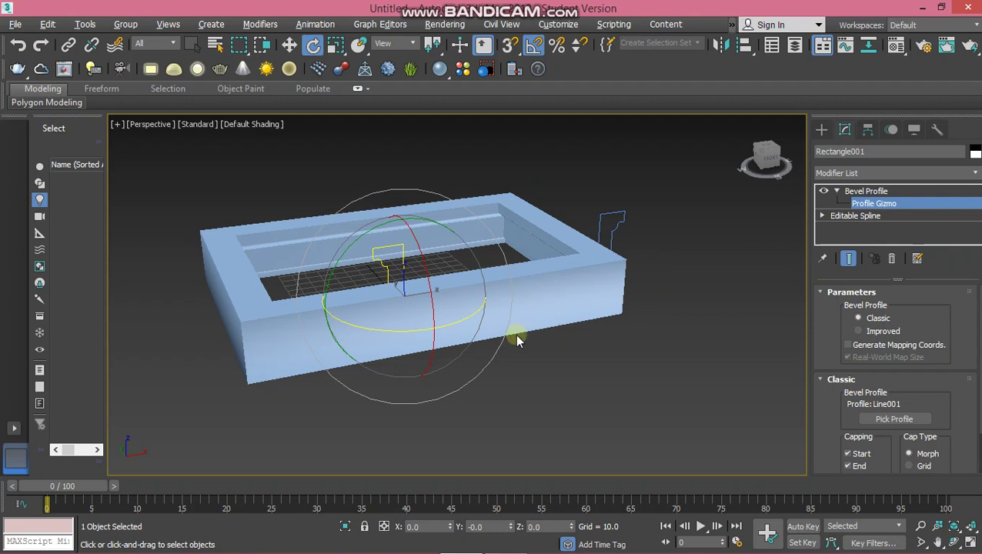
scroll(515, 331, up, 3)
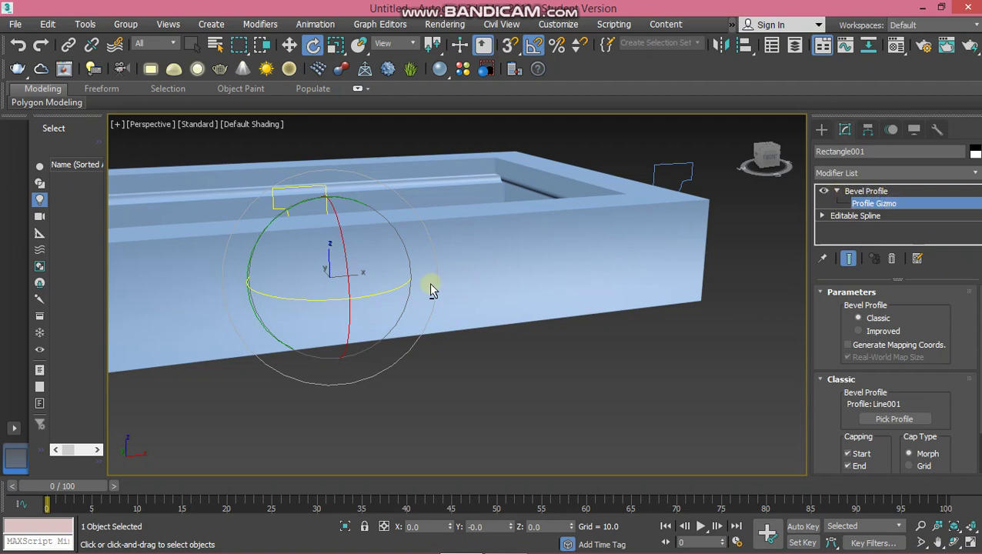
mouse_move(431, 287)
alt+middle_down()
mouse_move(471, 317)
mouse_move(458, 317)
mouse_move(437, 309)
mouse_move(471, 302)
alt+middle_up()
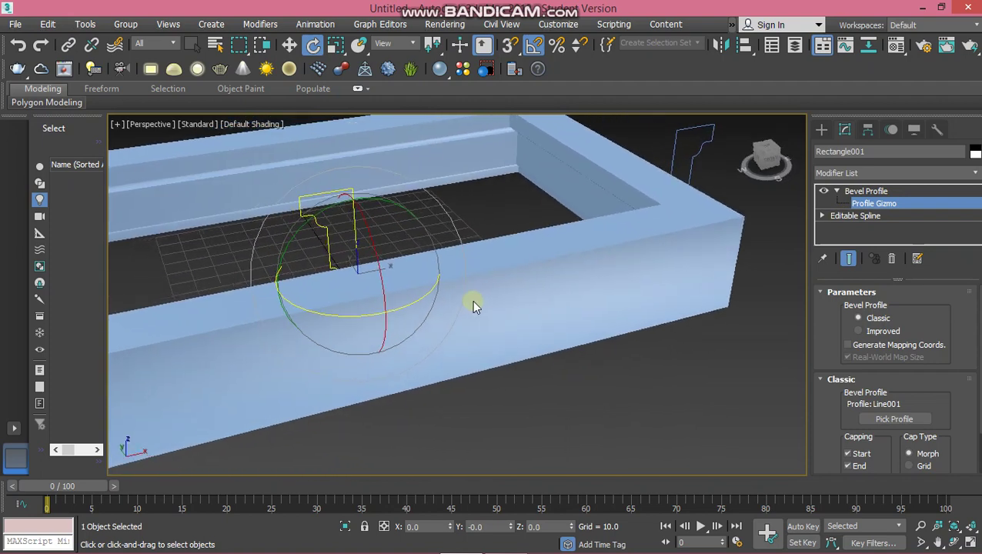
scroll(472, 300, down, 3)
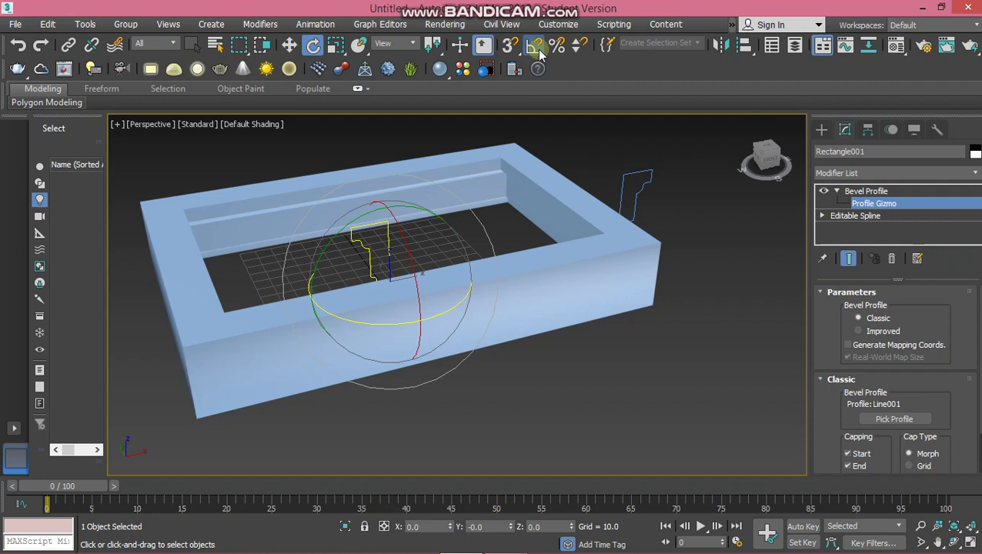
- Turn Angle Snap on and rotate the profile by snapped angles, aiming for 180° about Z
click(536, 47)
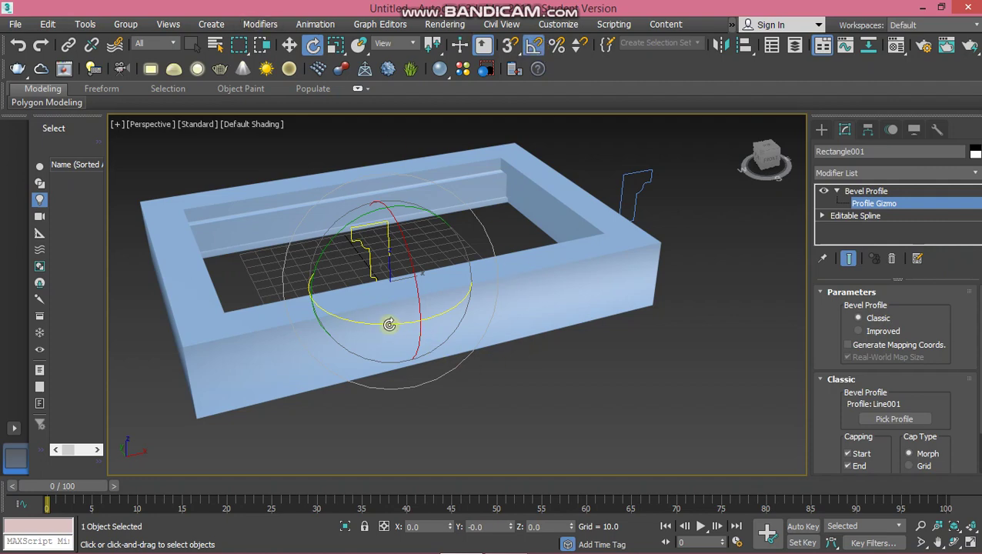
drag(390, 325, 392, 332)
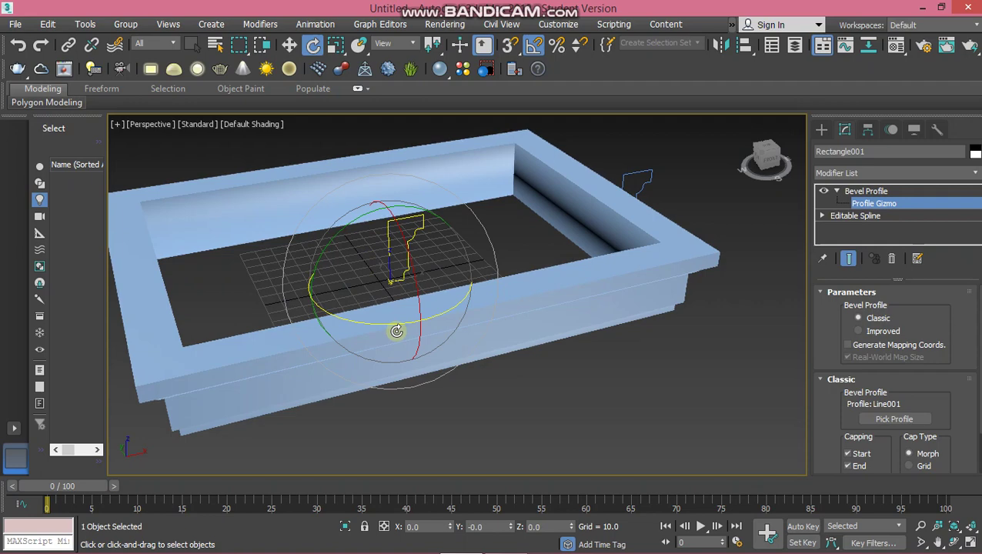
click(870, 191)
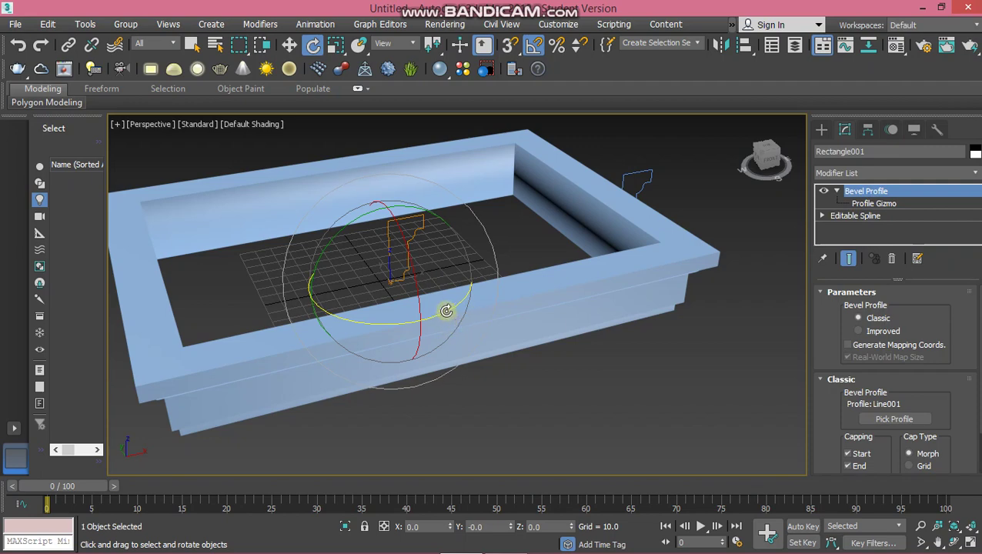
mouse_move(446, 311)
mouse_down()
mouse_move(459, 314)
mouse_move(426, 330)
mouse_up()
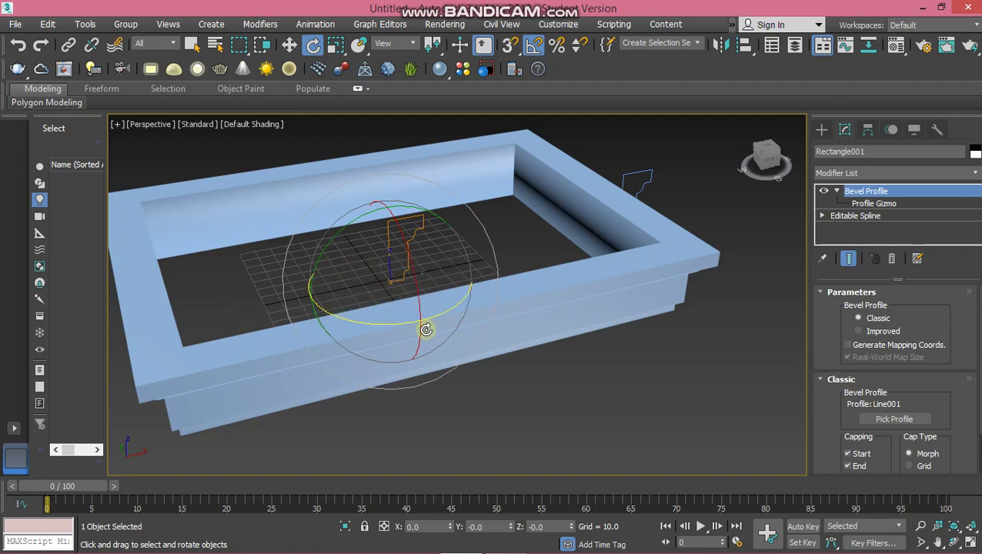
- Reselect Profile Gizmo and flip it 180° about Z so the cove faces the inner edge
click(863, 202)
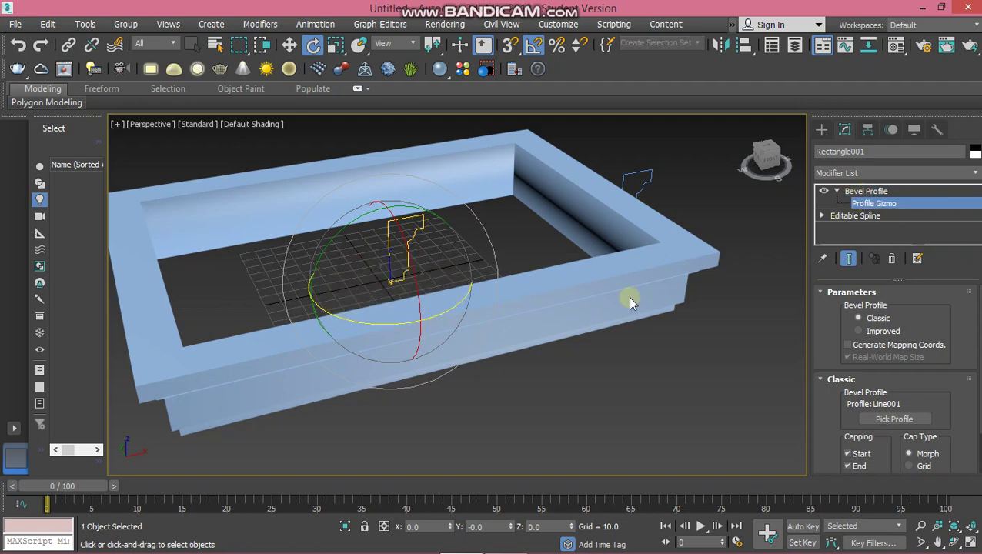
click(865, 191)
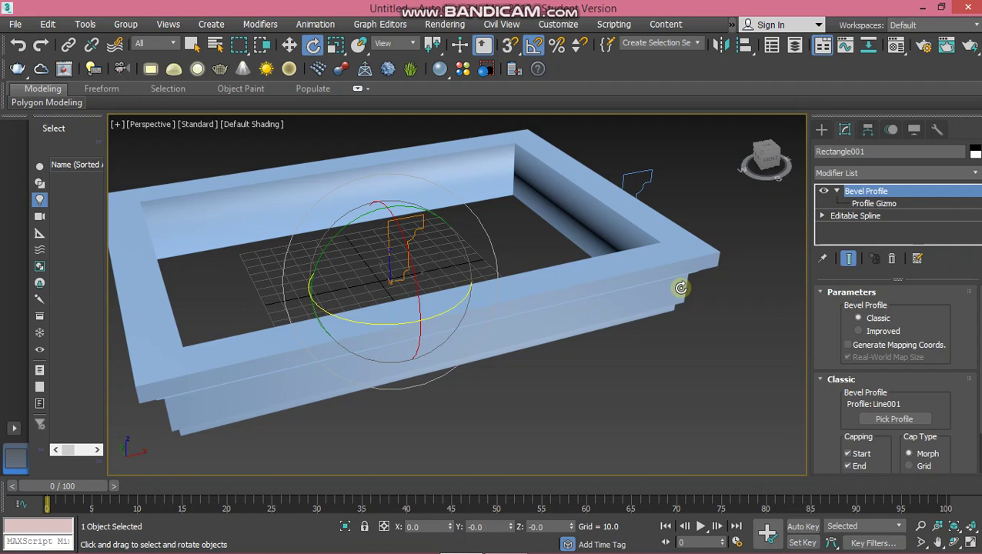
click(885, 204)
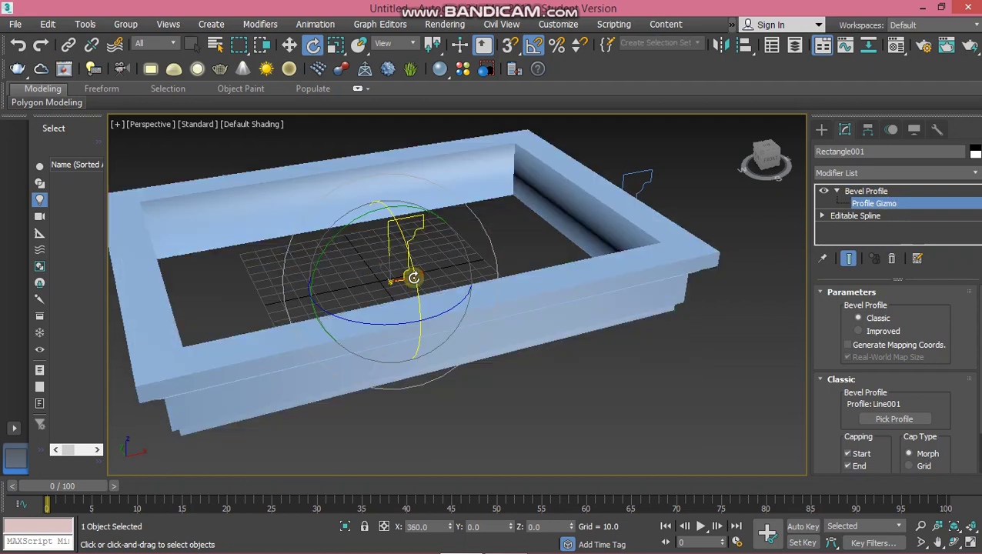
drag(413, 278, 412, 282)
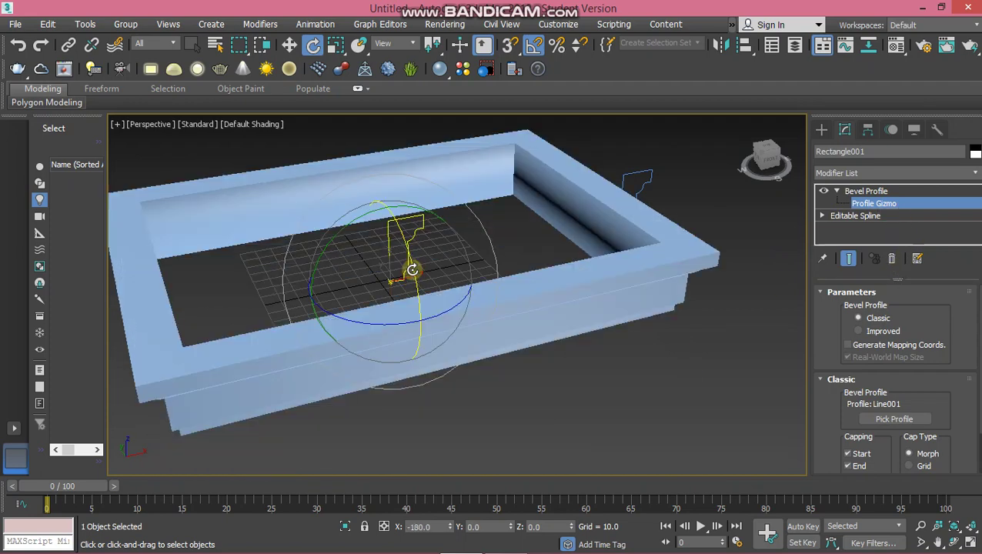
drag(432, 311, 430, 317)
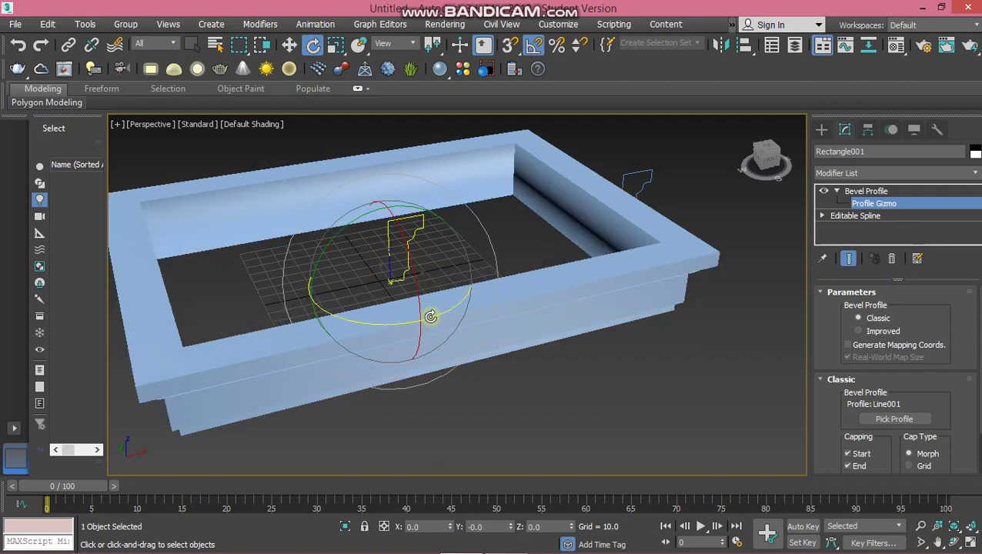